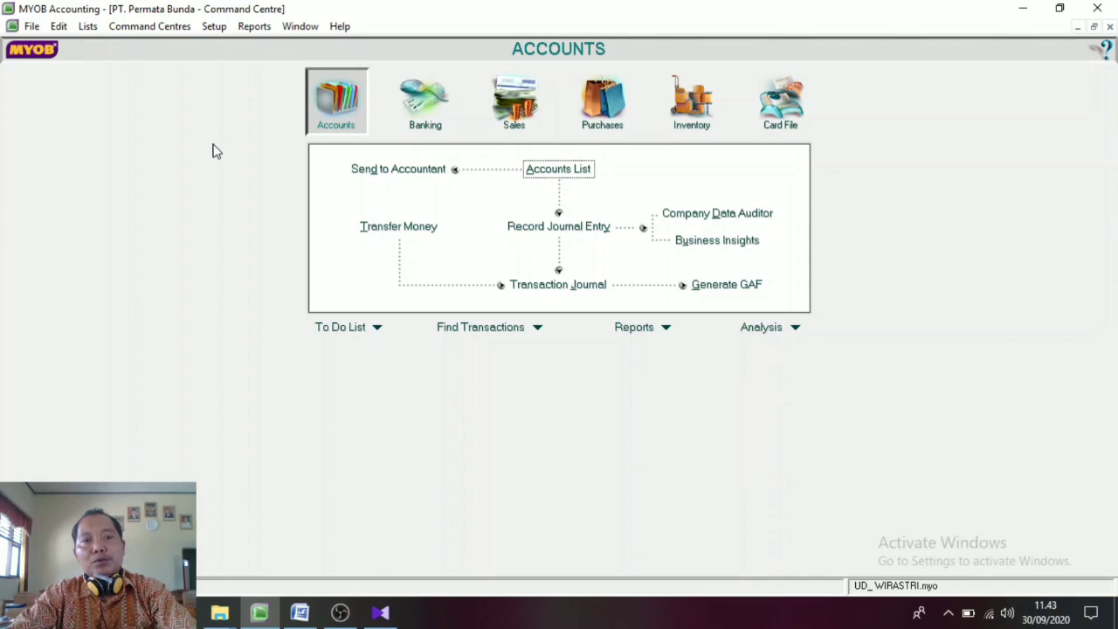
Review the accounts list by category, including assets, liabilities, equity and income, and view all accounts together before closing it
left_click(538, 169)
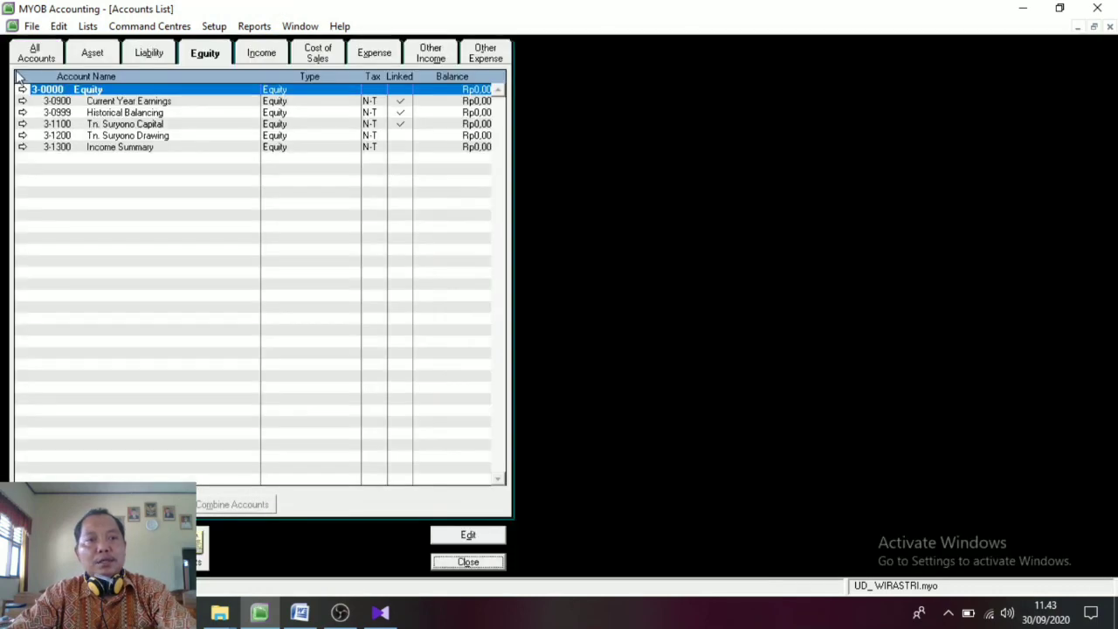
left_click(92, 52)
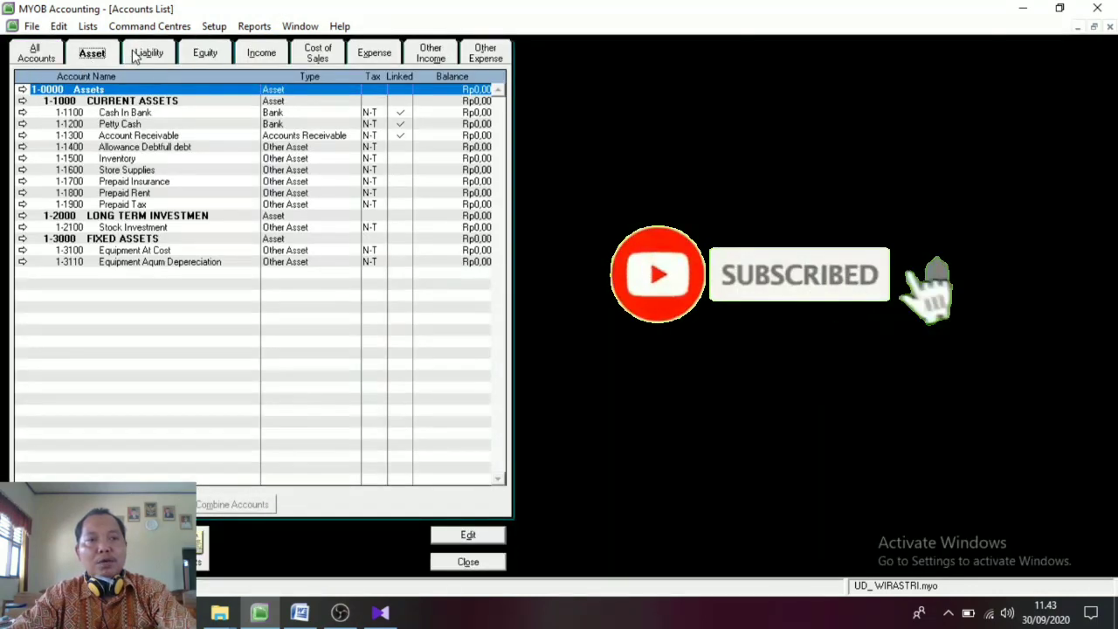
left_click(147, 53)
left_click(205, 52)
left_click(261, 53)
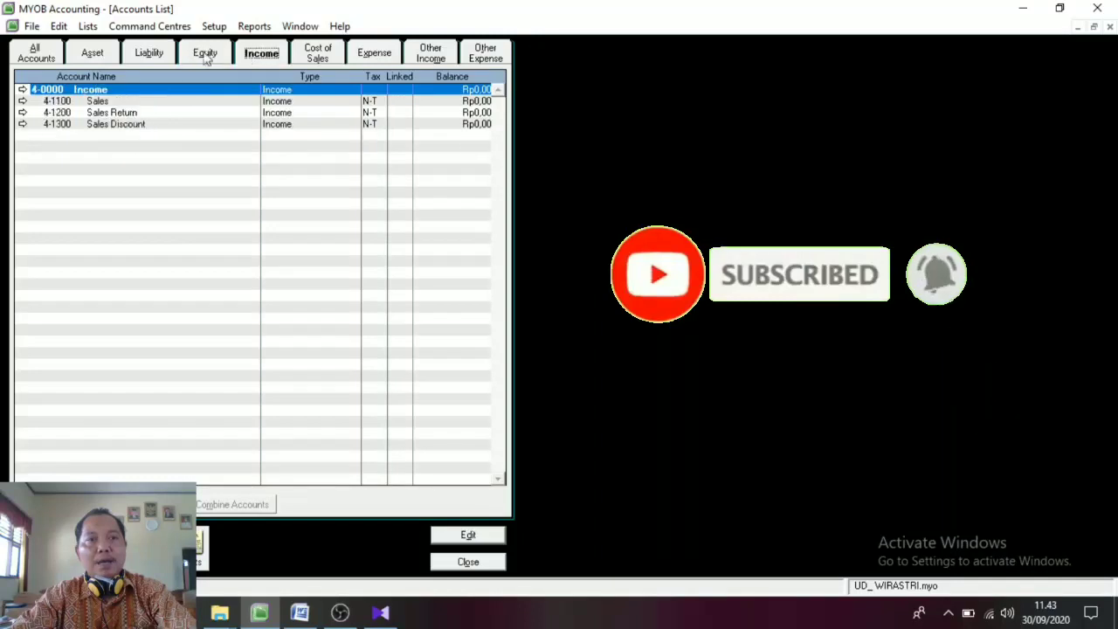
left_click(34, 54)
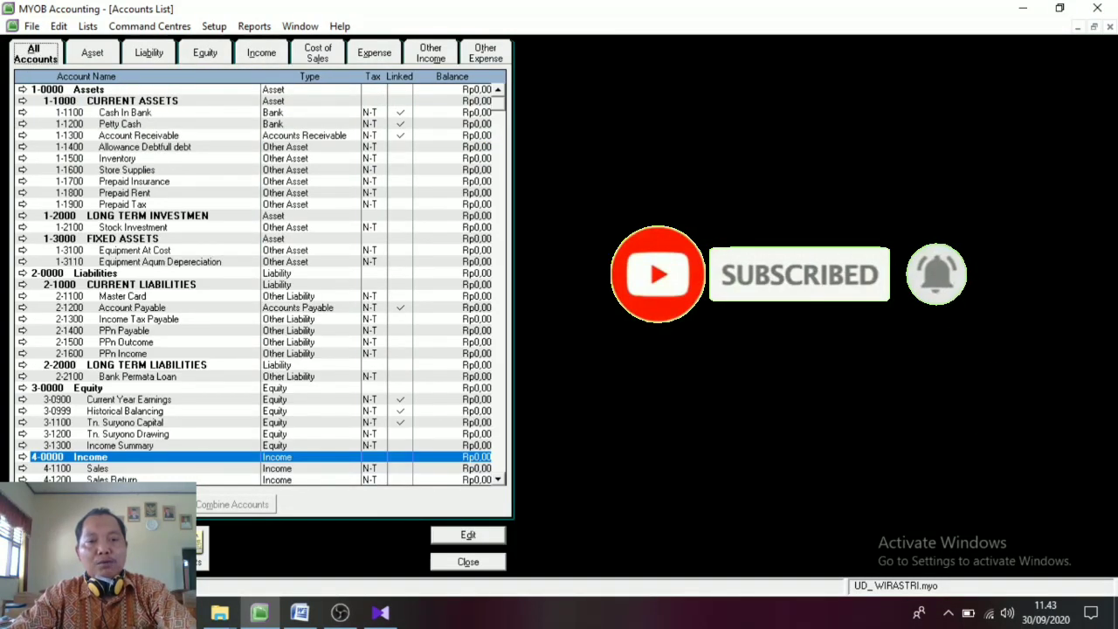
left_click(460, 562)
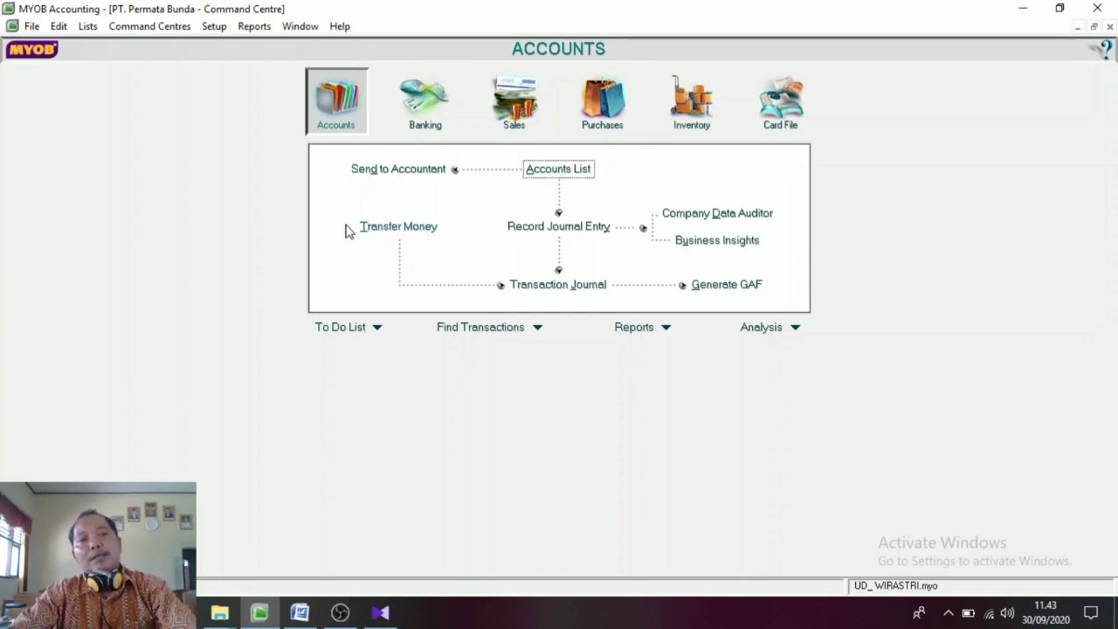
Set the linked bank account for undeposited funds to 1-1100 Cash In Bank in the accounts and banking linked accounts
left_click(216, 27)
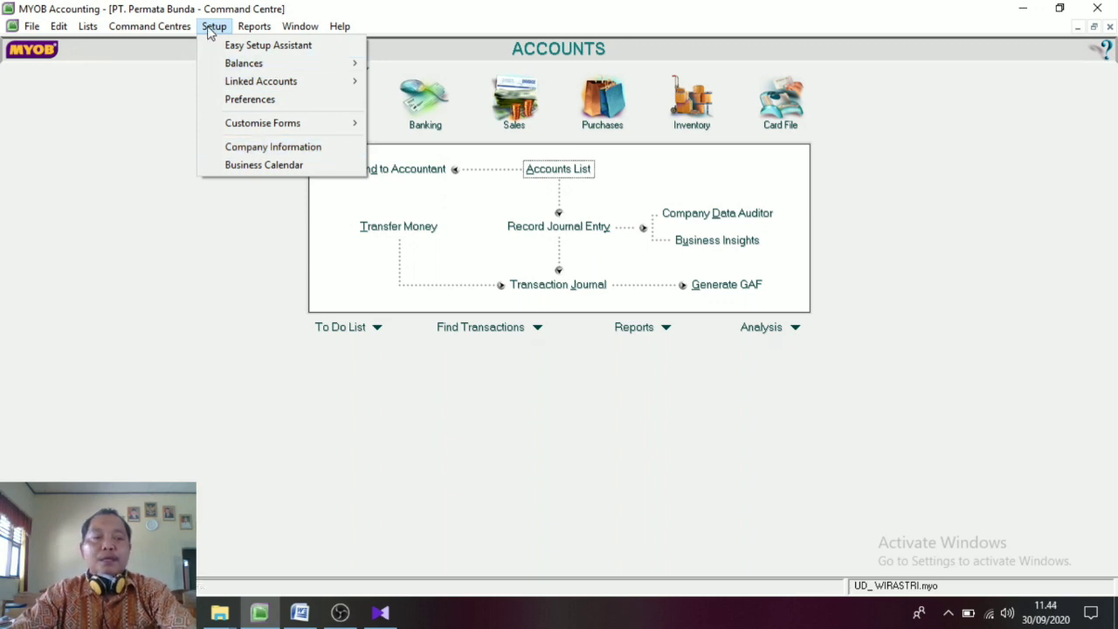
mouse_move(219, 81)
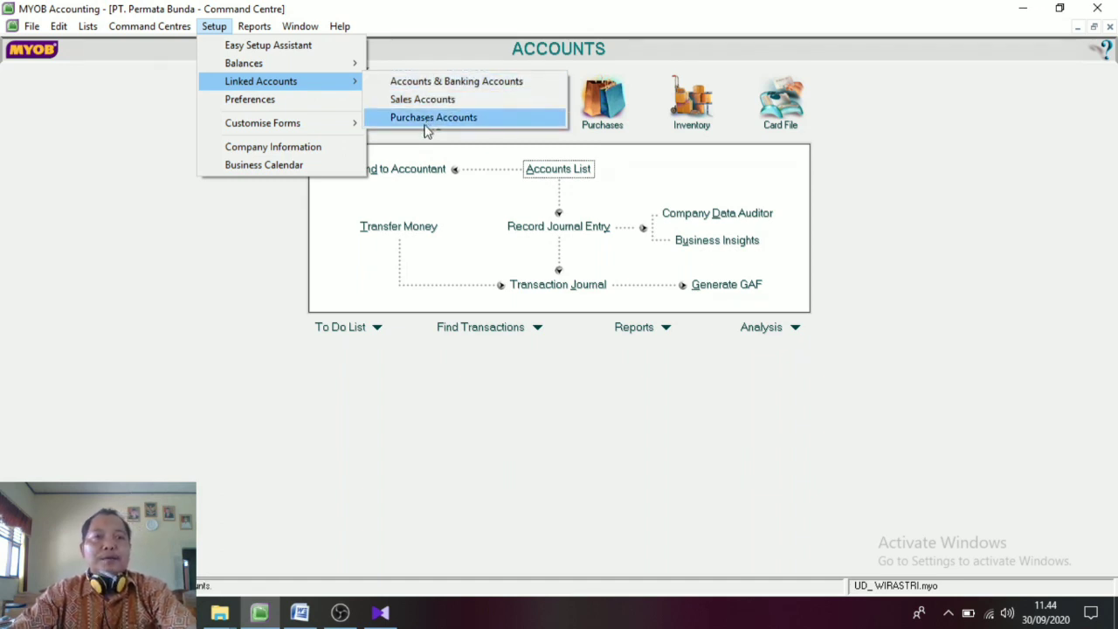
left_click(430, 81)
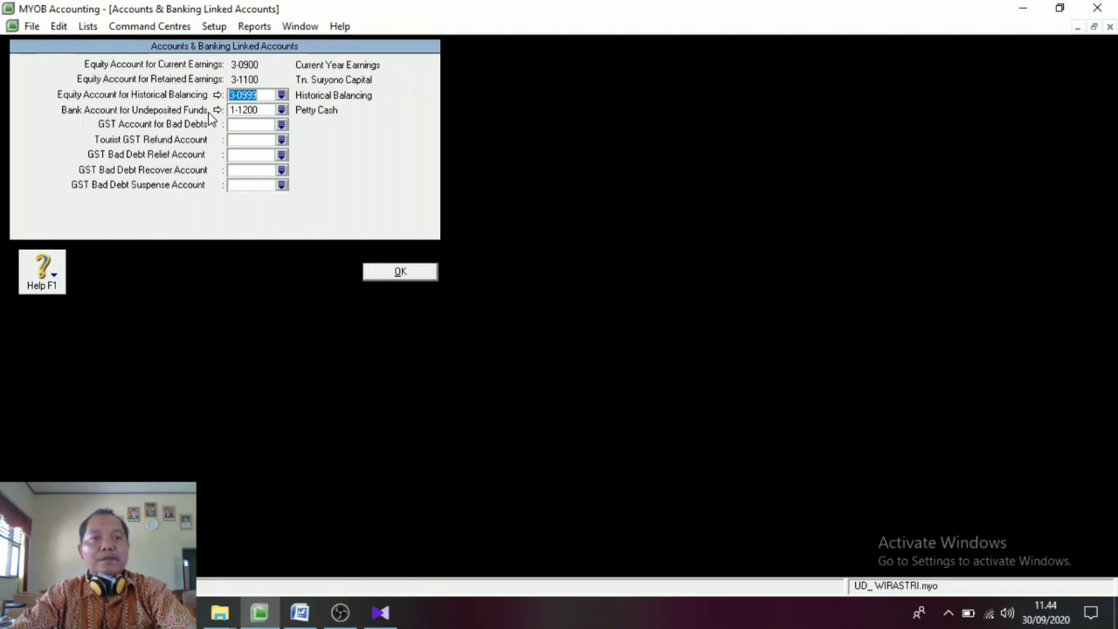
left_click(282, 110)
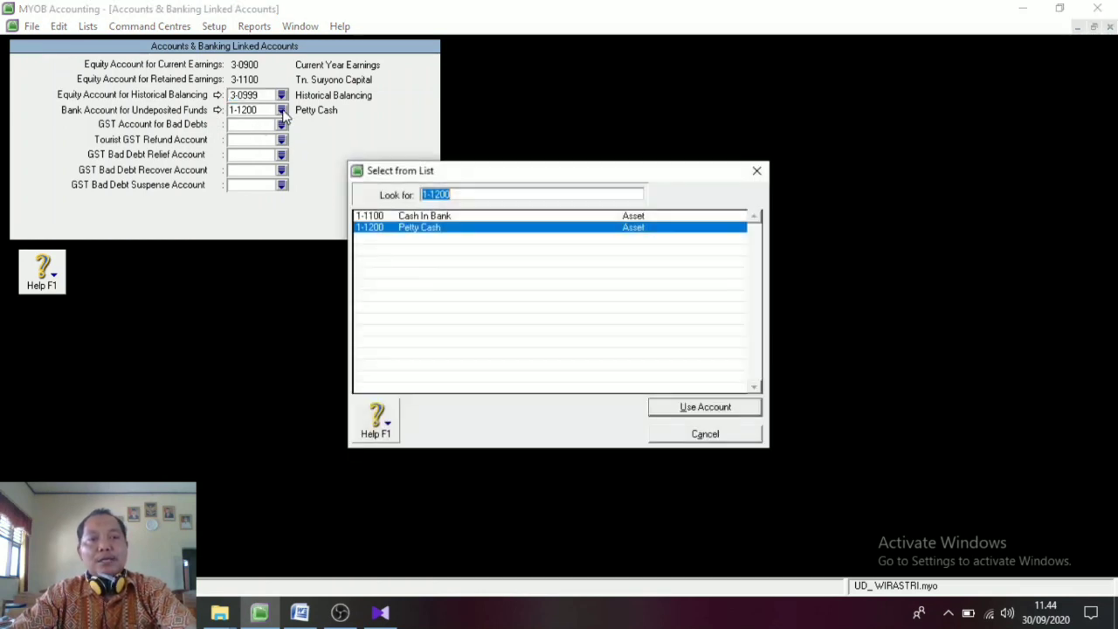
left_click(434, 216)
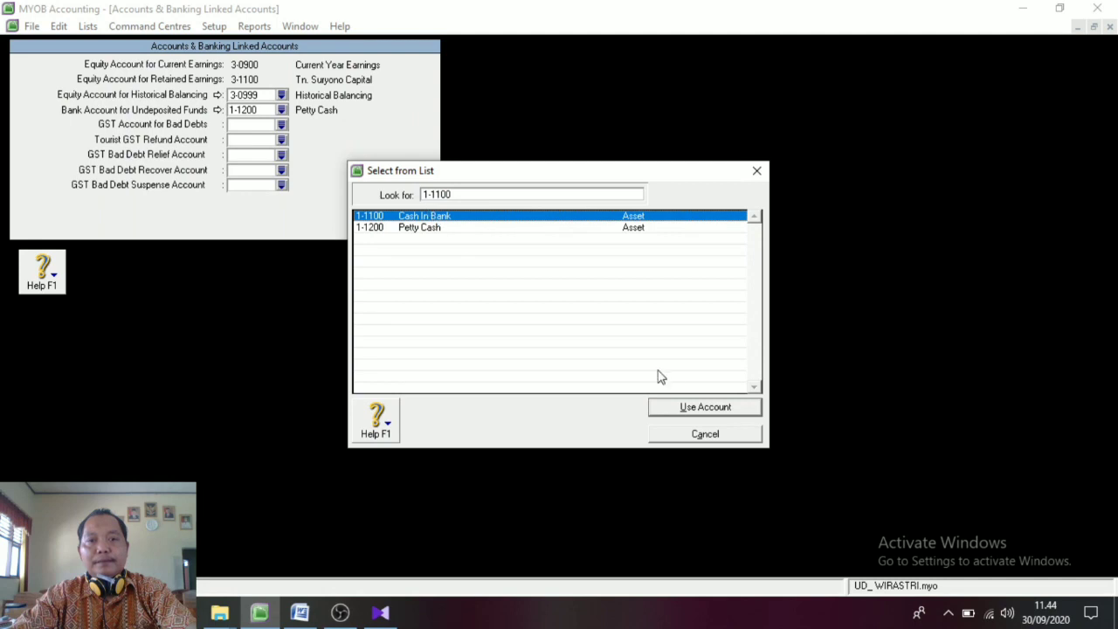
left_click(686, 408)
left_click(609, 384)
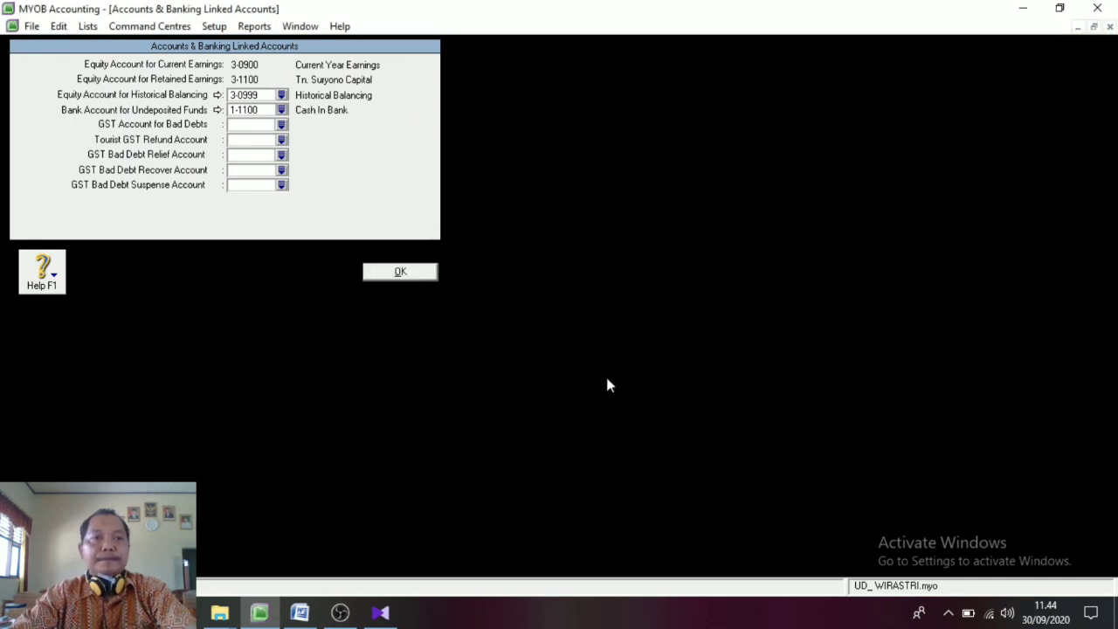
left_click(400, 272)
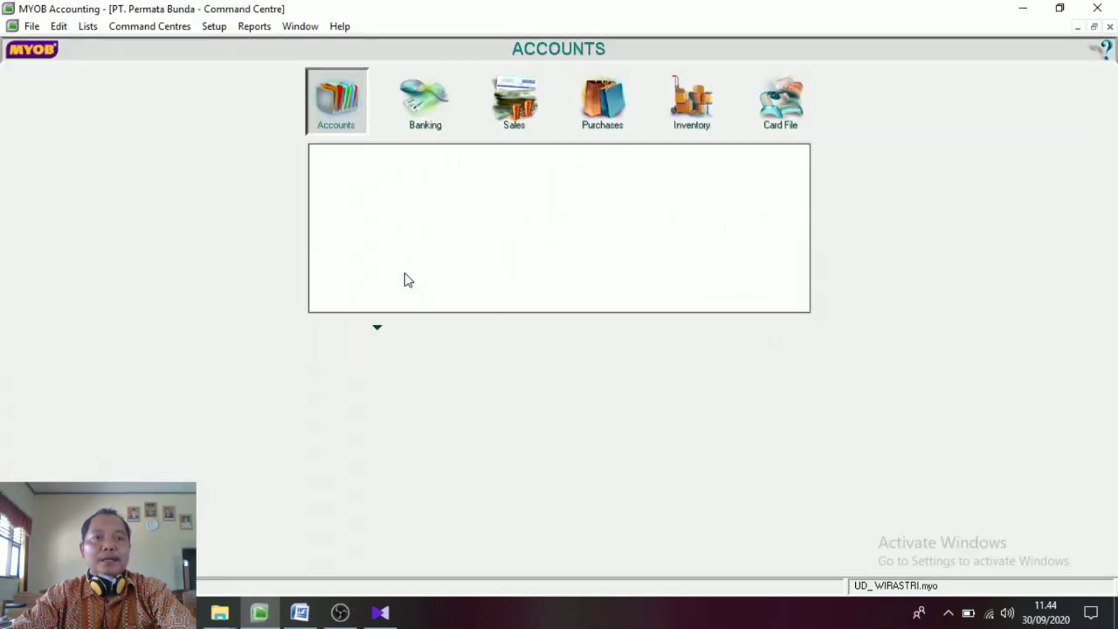
In the sales linked accounts, assign 1-1300 Account Receivable for tracking receivables and 1-1100 Cash In Bank for customer receipts
left_click(214, 27)
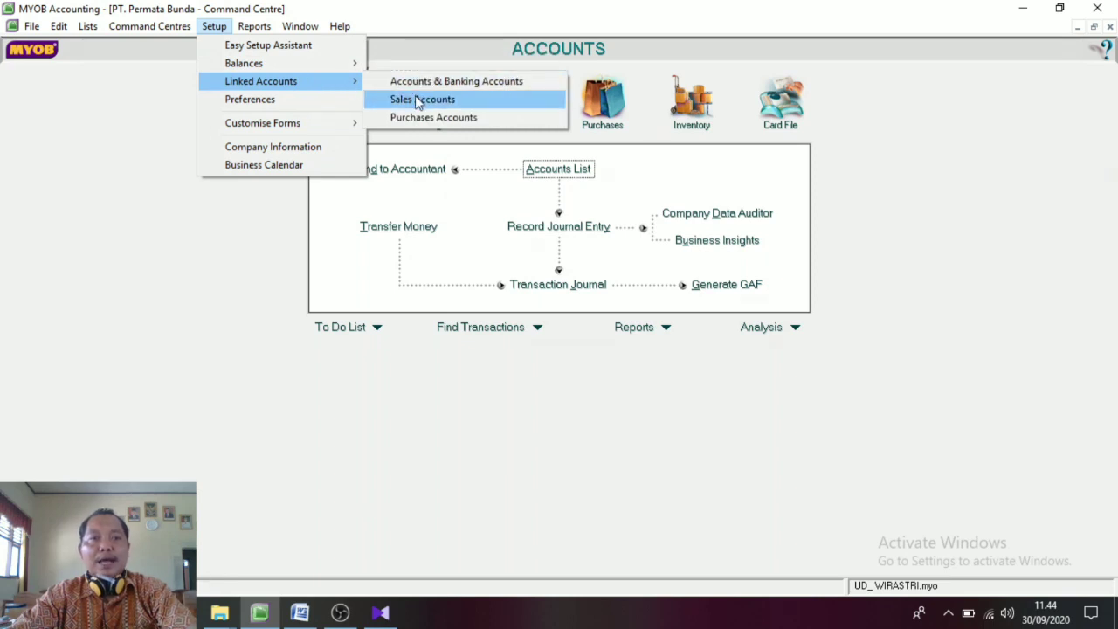
left_click(420, 100)
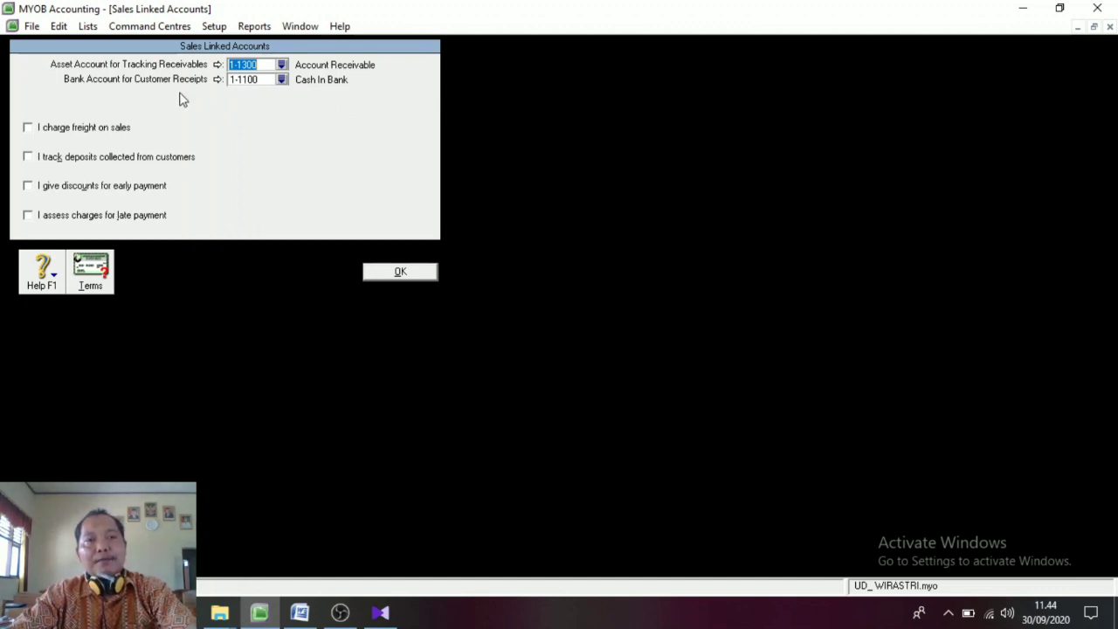
left_click(281, 65)
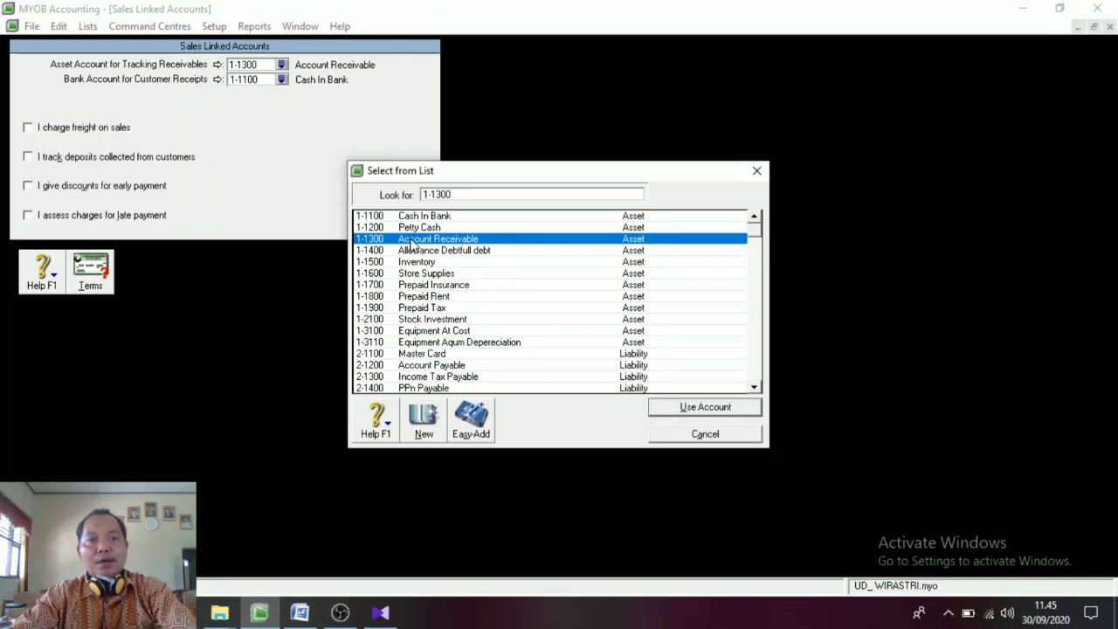
left_click(680, 407)
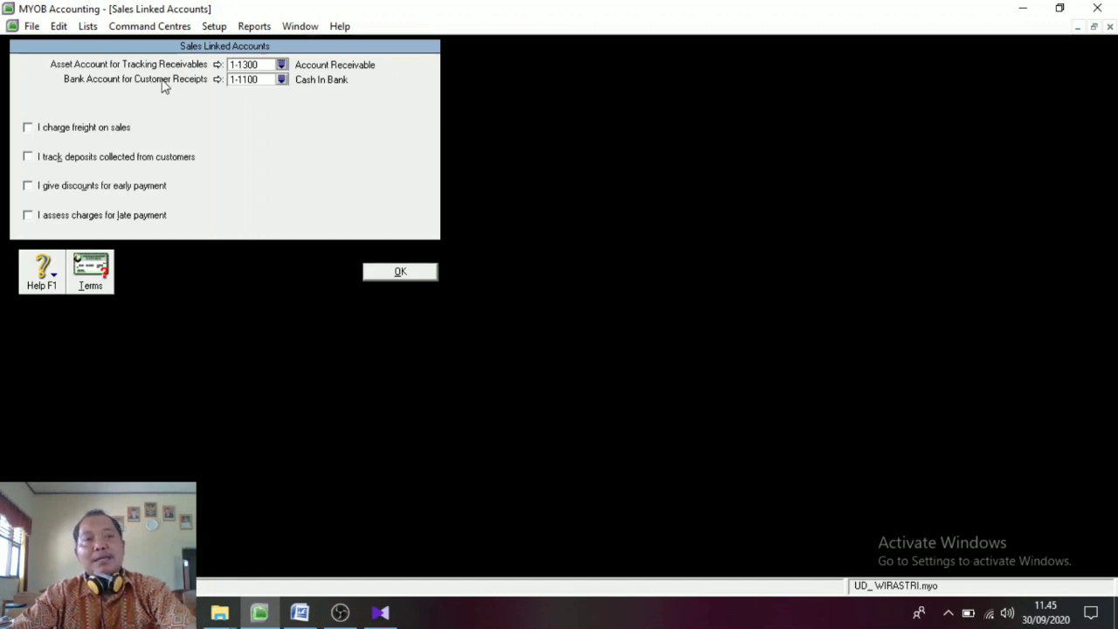
left_click(283, 82)
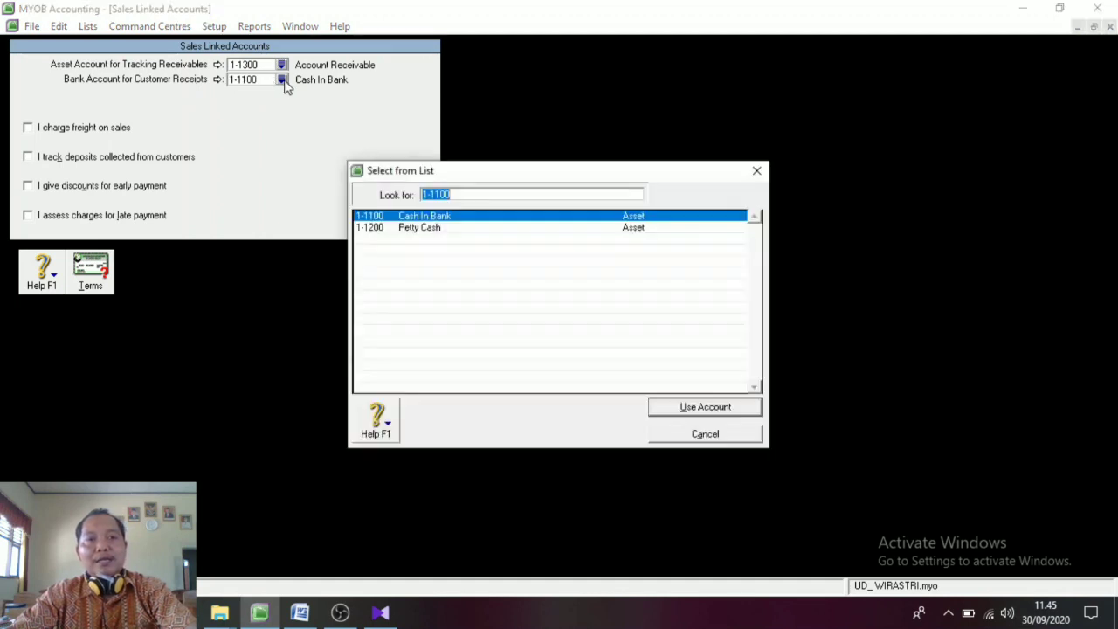
left_click(410, 218)
left_click(714, 410)
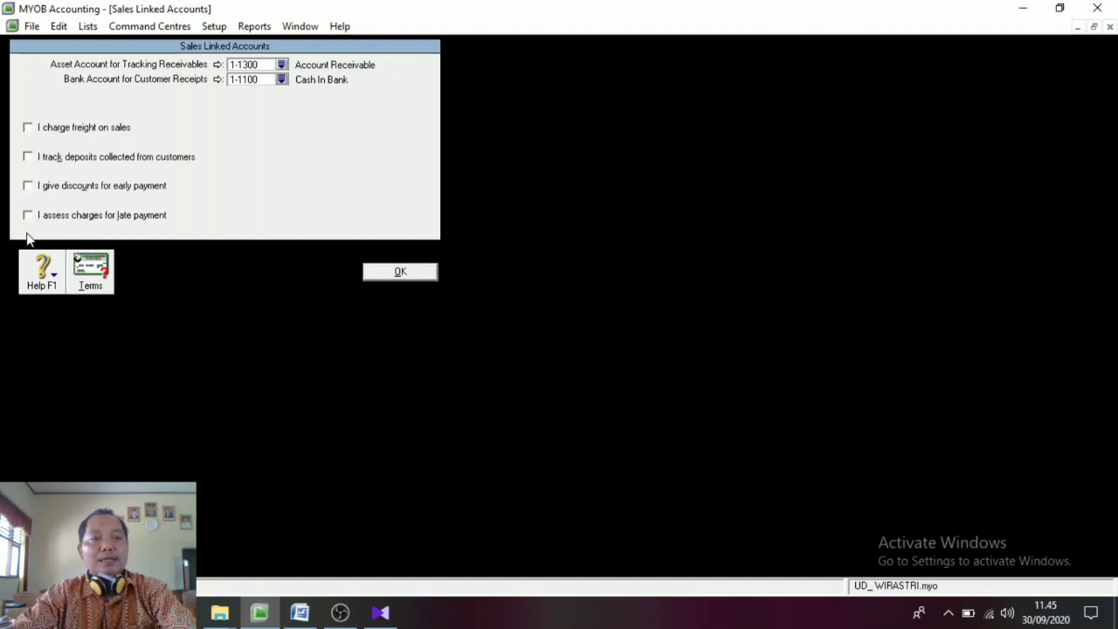
Enable charging freight on sales and link its income account to 8-1400 Freight Collected
left_click(29, 129)
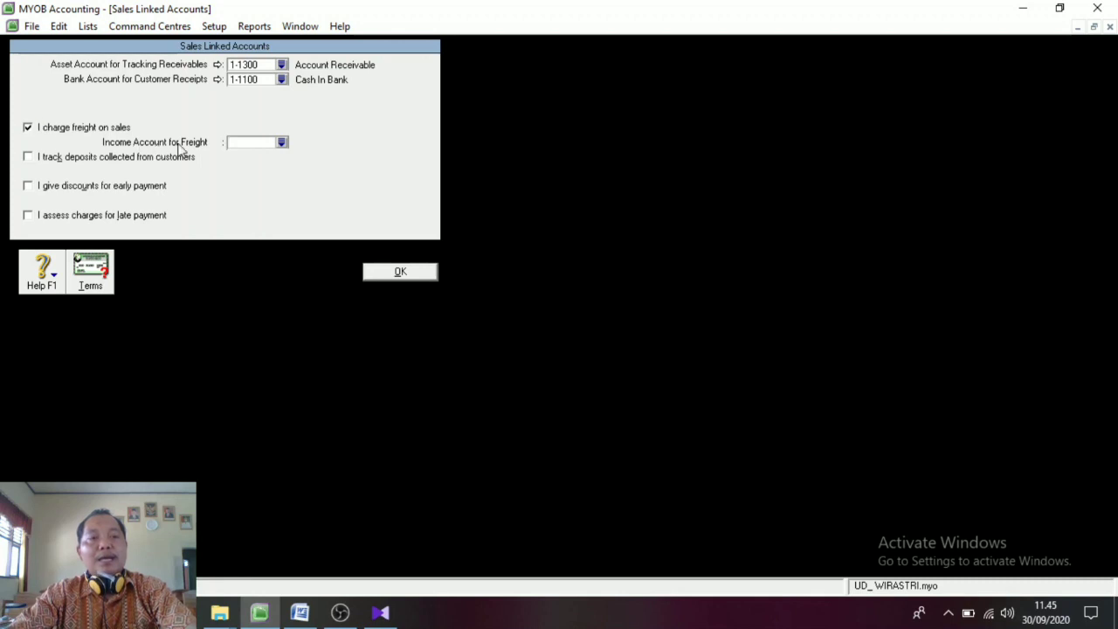
left_click(257, 142)
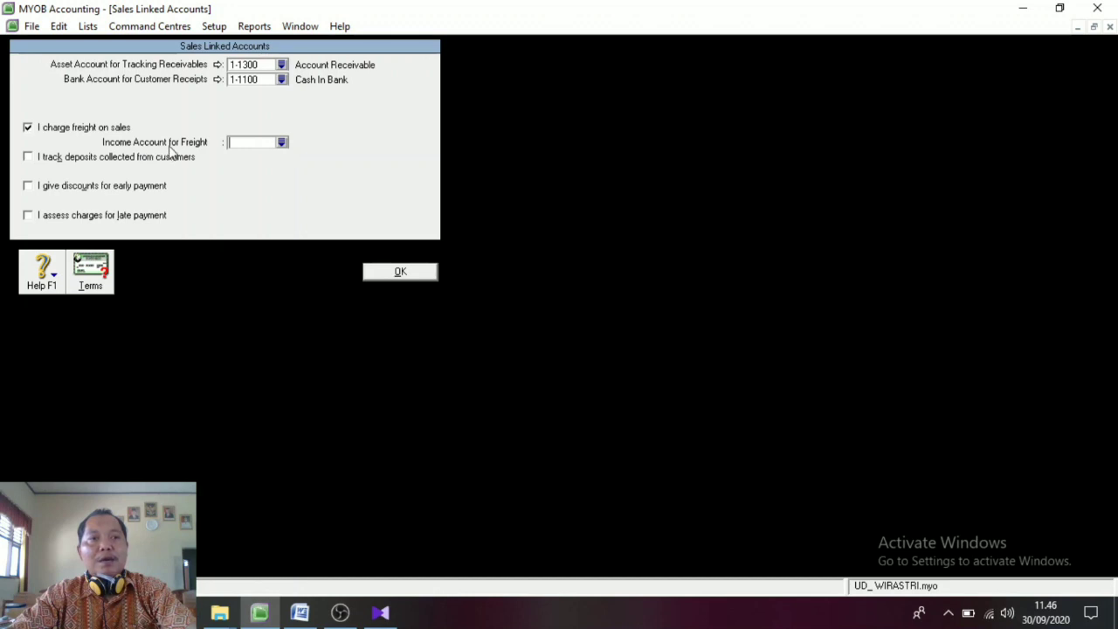
left_click(281, 142)
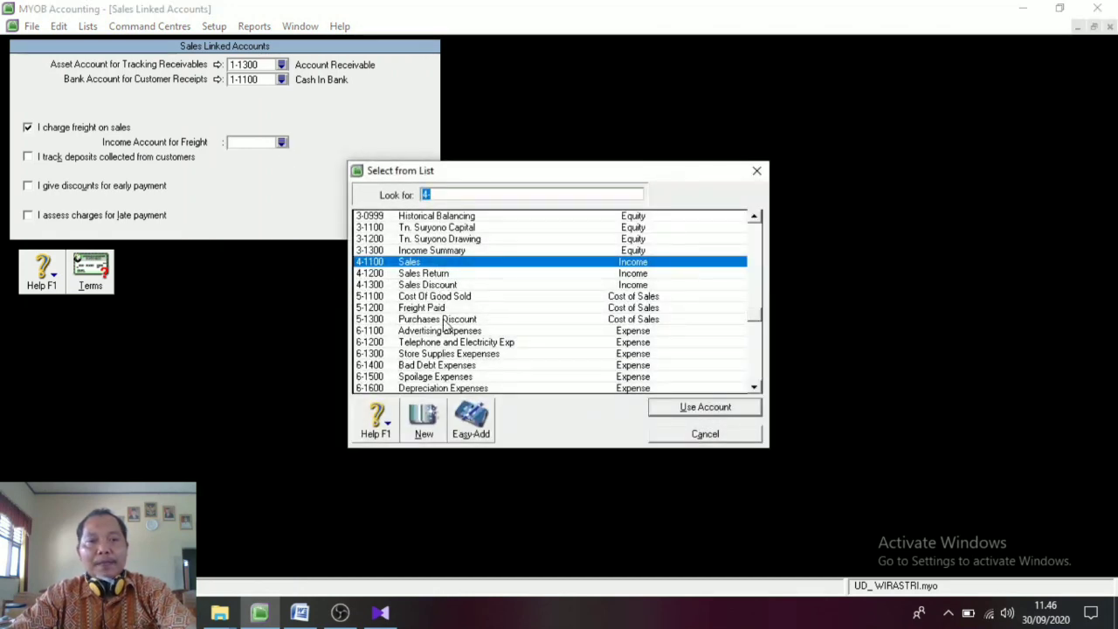
scroll(489, 351, "down", 1)
scroll(492, 356, "down", 1)
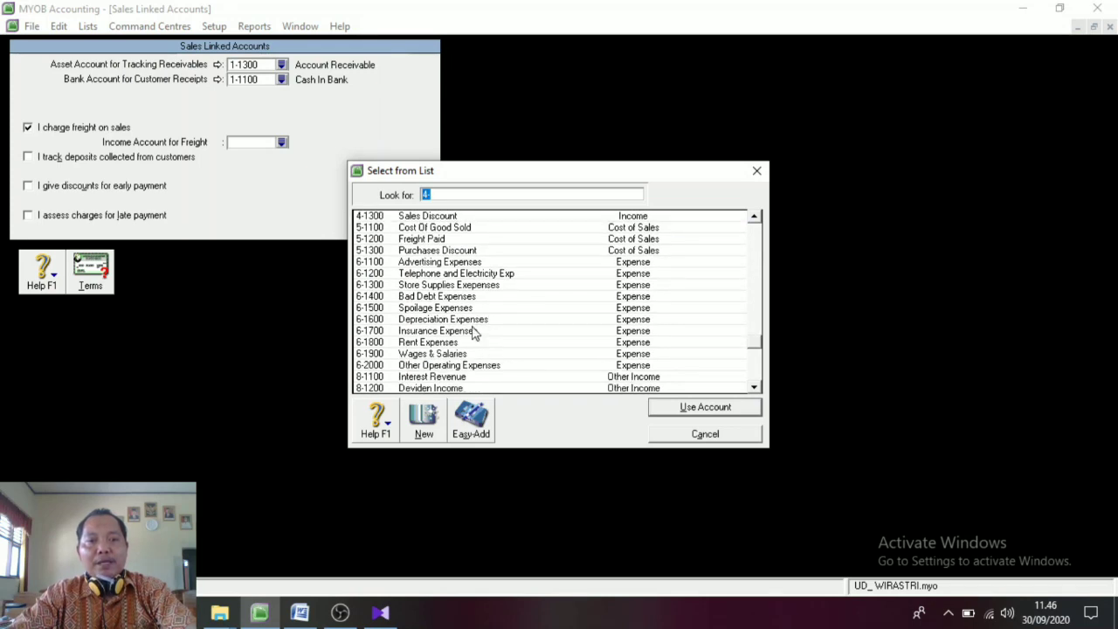
scroll(474, 333, "down", 2)
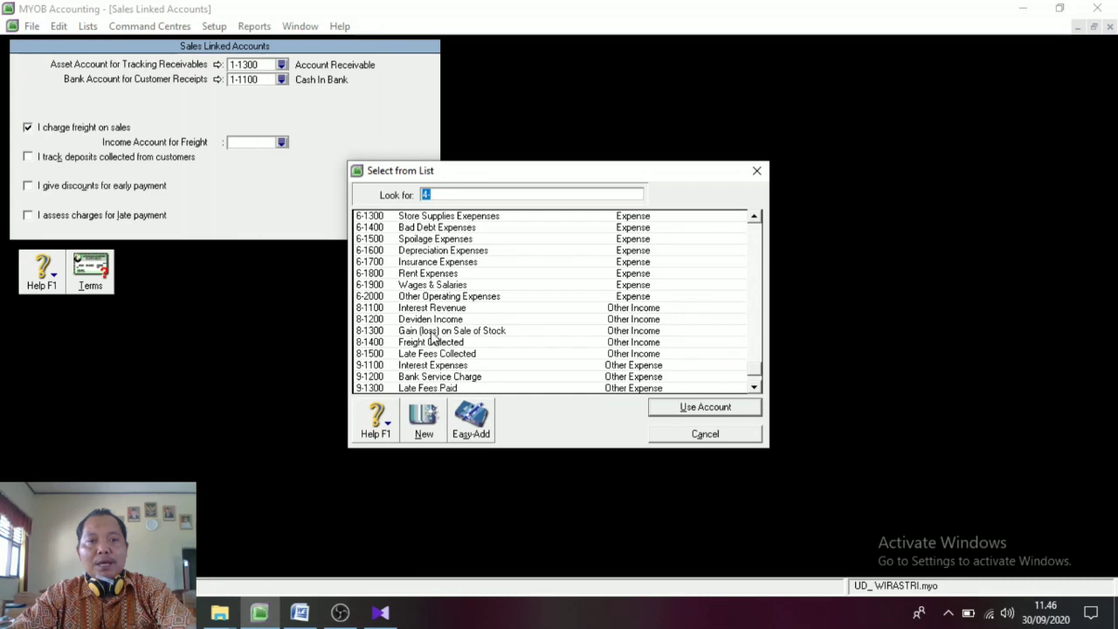
left_click(434, 343)
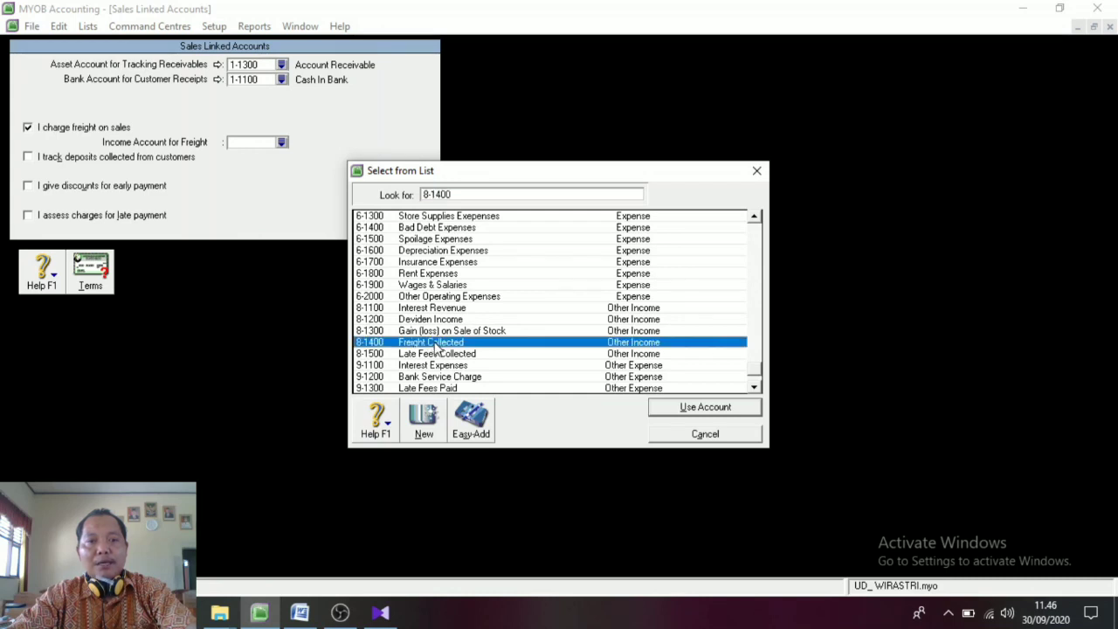
left_click(730, 414)
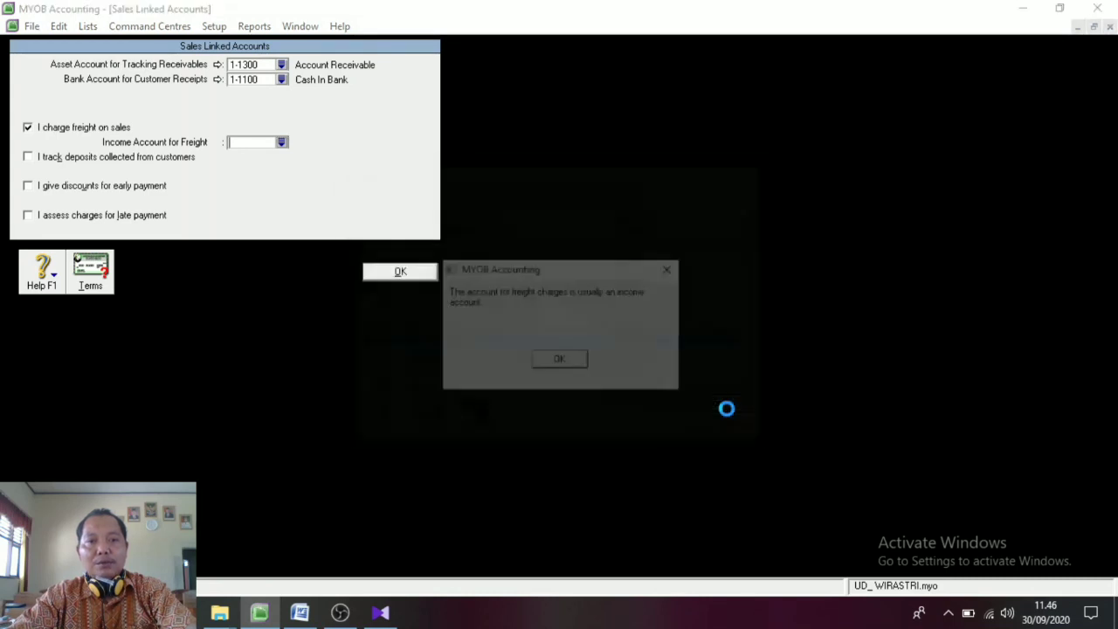
left_click(569, 361)
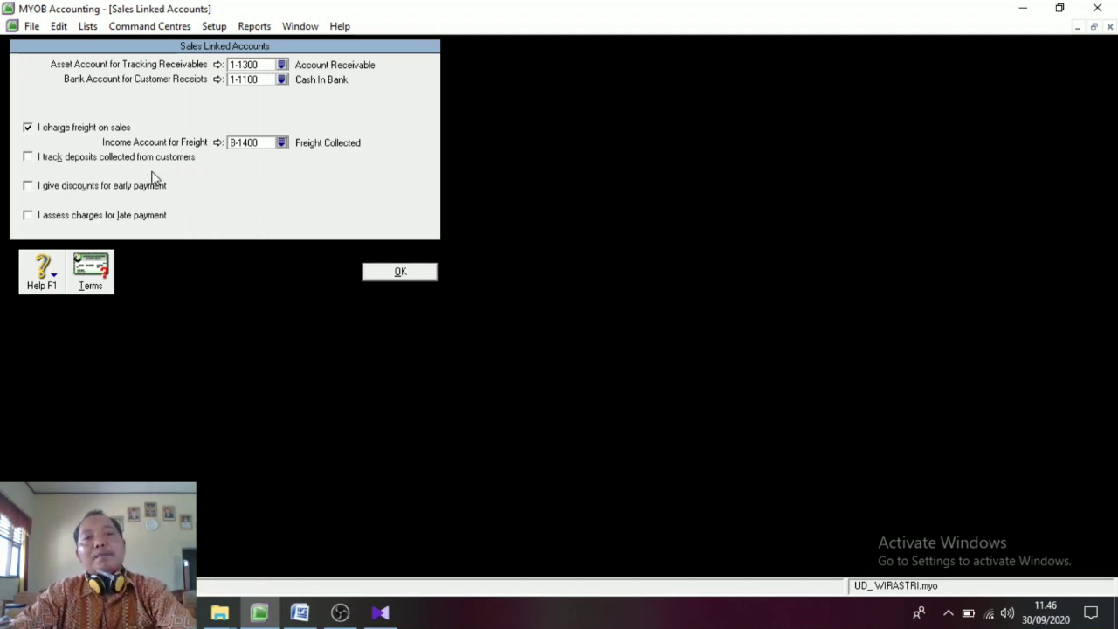
Enable discounts for early payment on sales and link the discounts account to 4-1300 Sales Discount
left_click(28, 187)
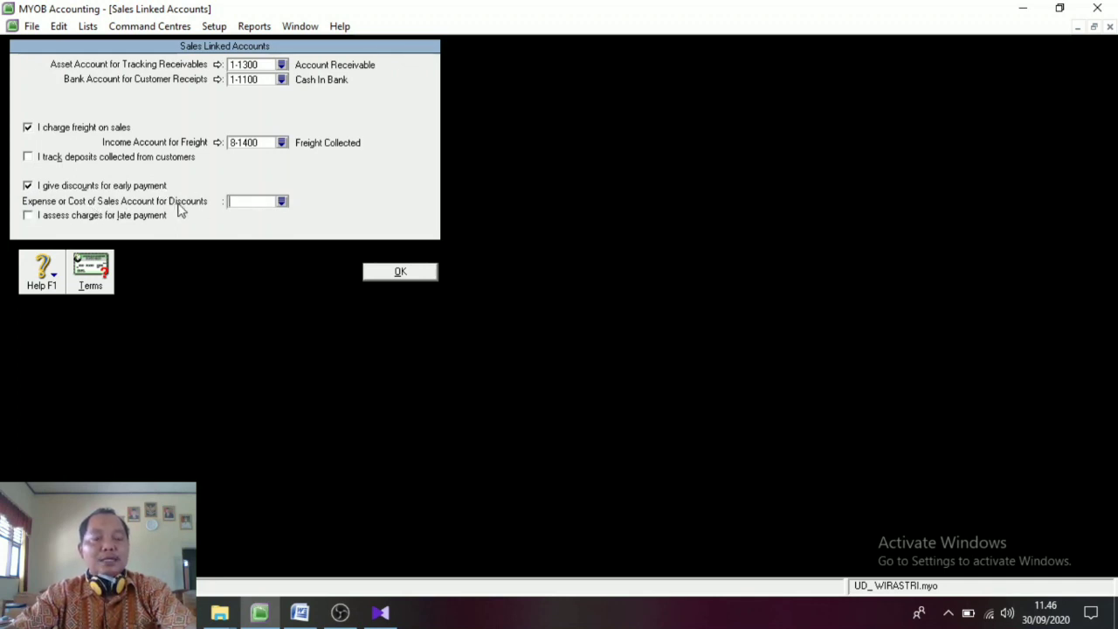
left_click(286, 203)
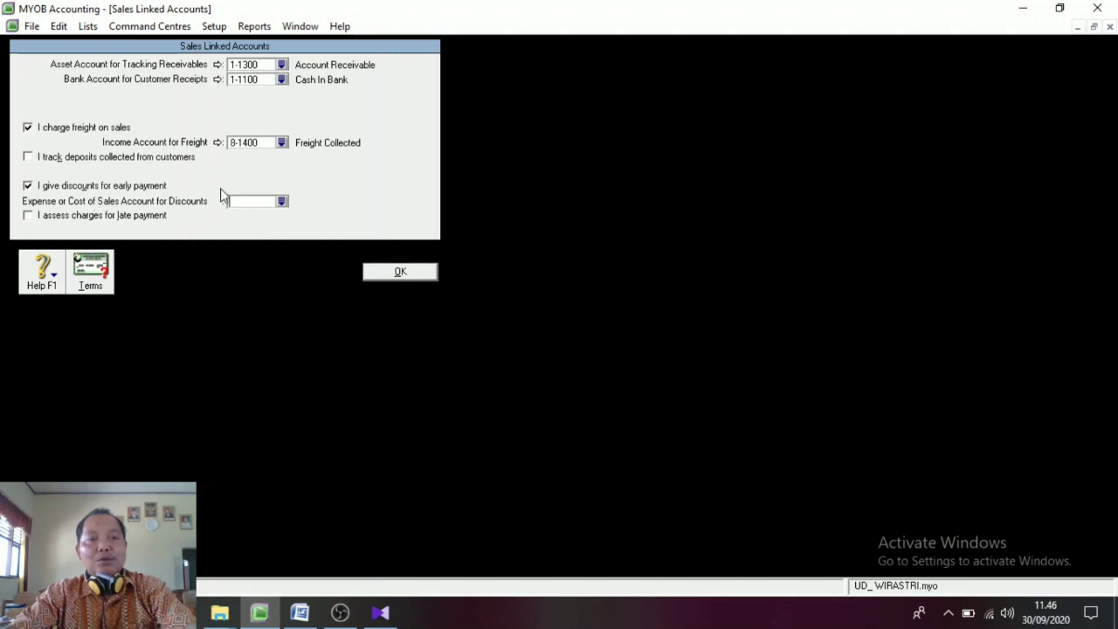
left_click(282, 201)
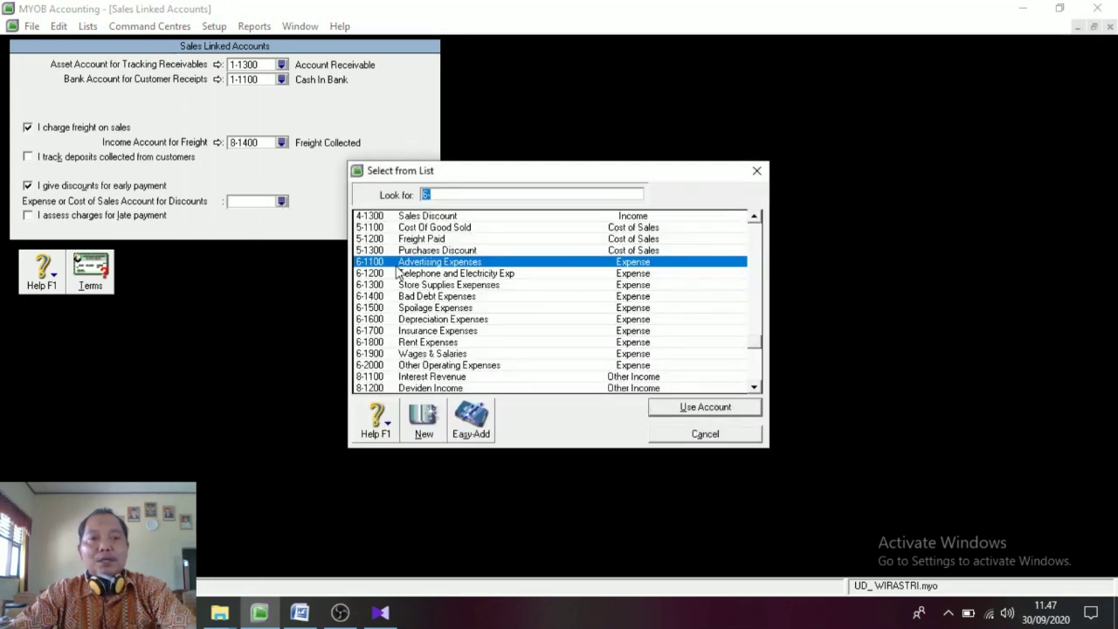
scroll(418, 270, "up", 1)
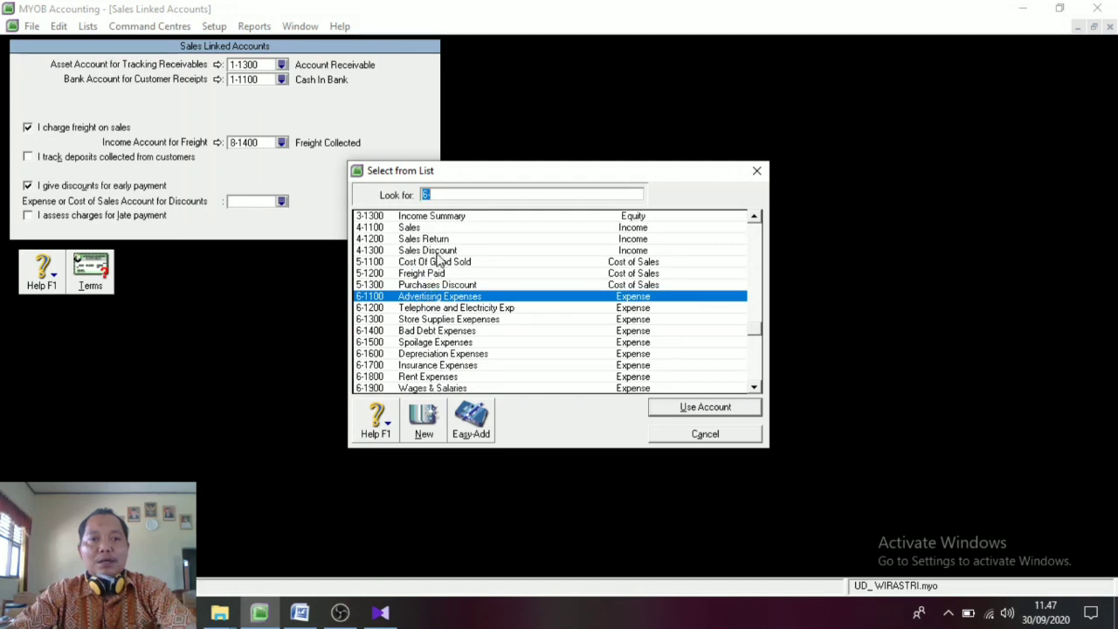
left_click(432, 252)
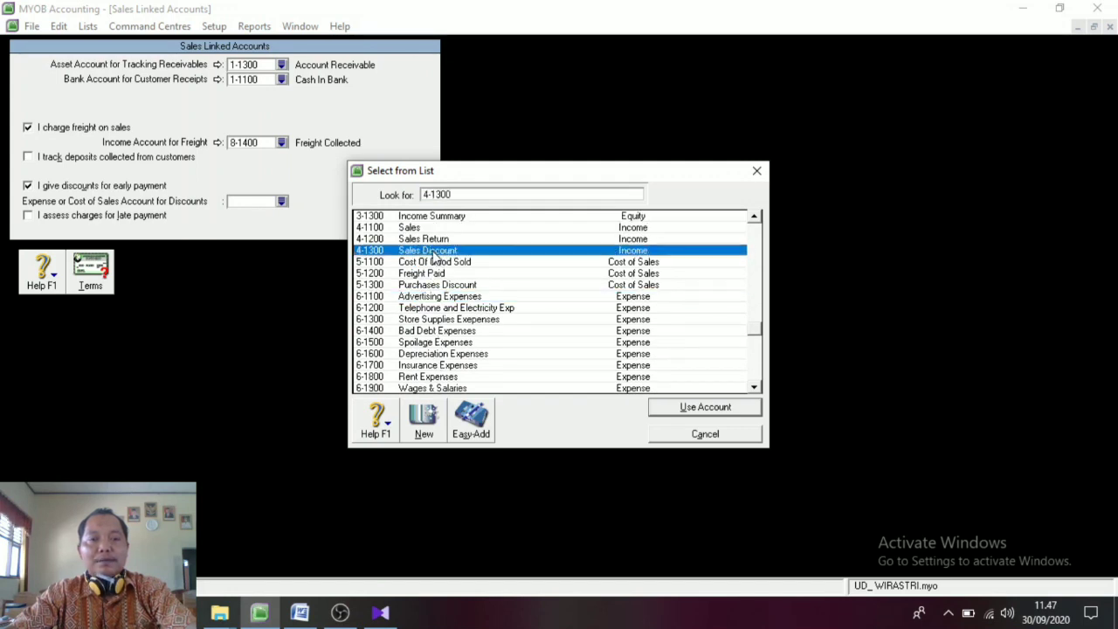
left_click(726, 407)
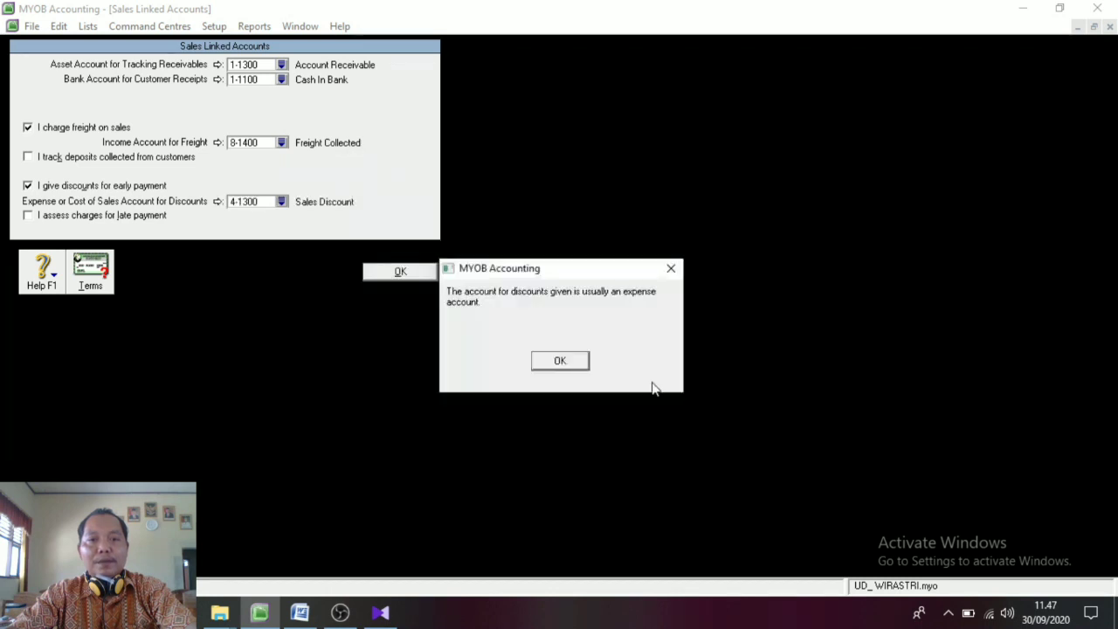
left_click(561, 358)
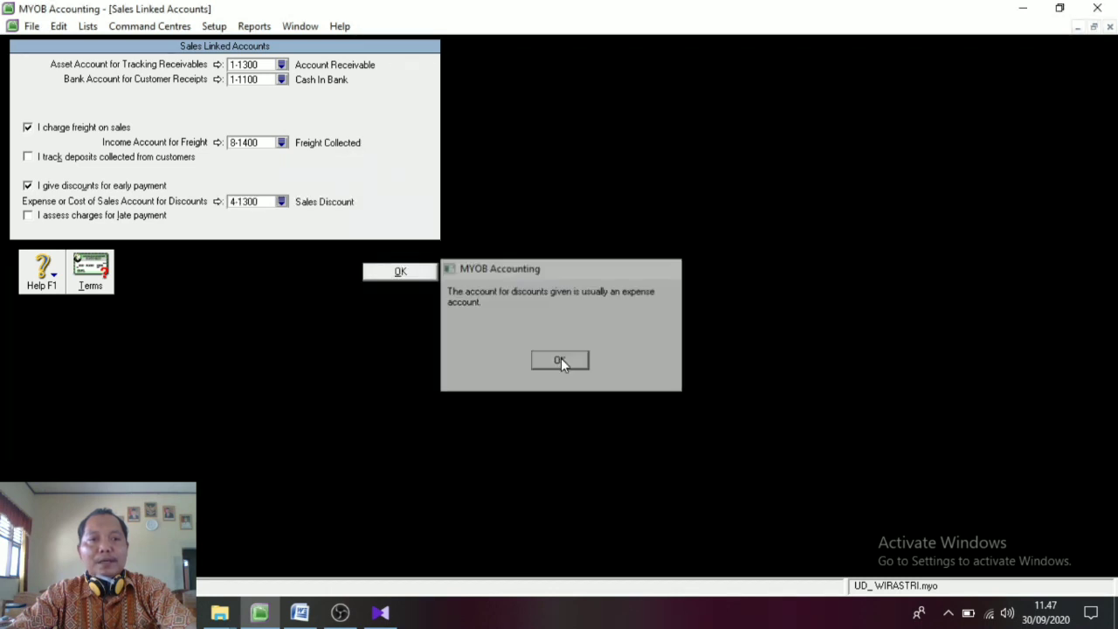
Enable charges for late payment on sales, link their income account to 8-1500 Late Fees Collected, and save the sales linked accounts
left_click(27, 216)
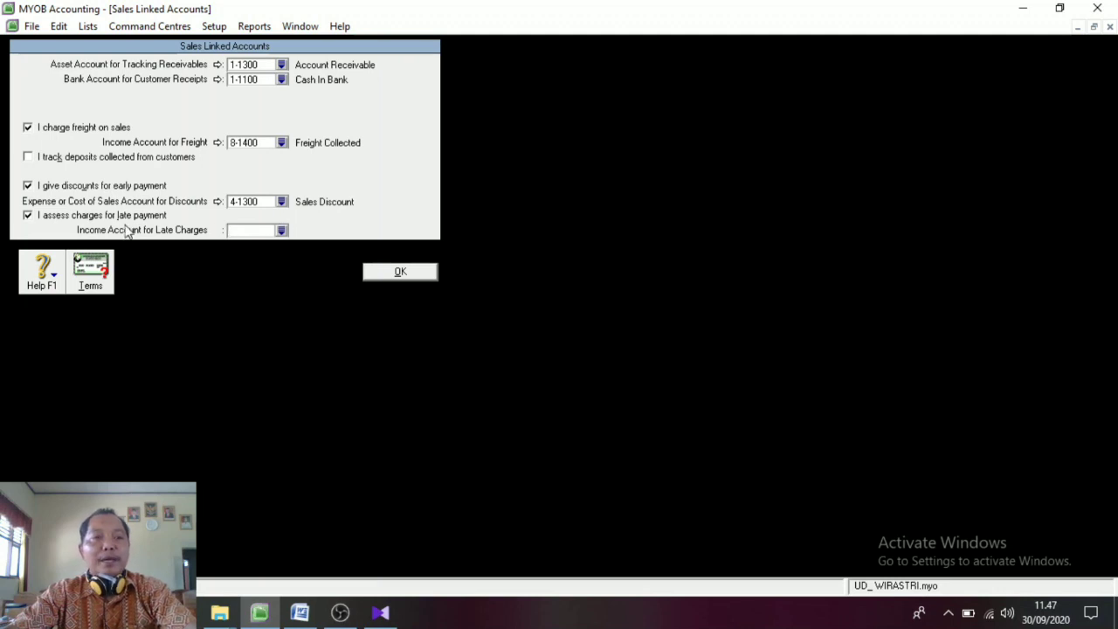
left_click(270, 231)
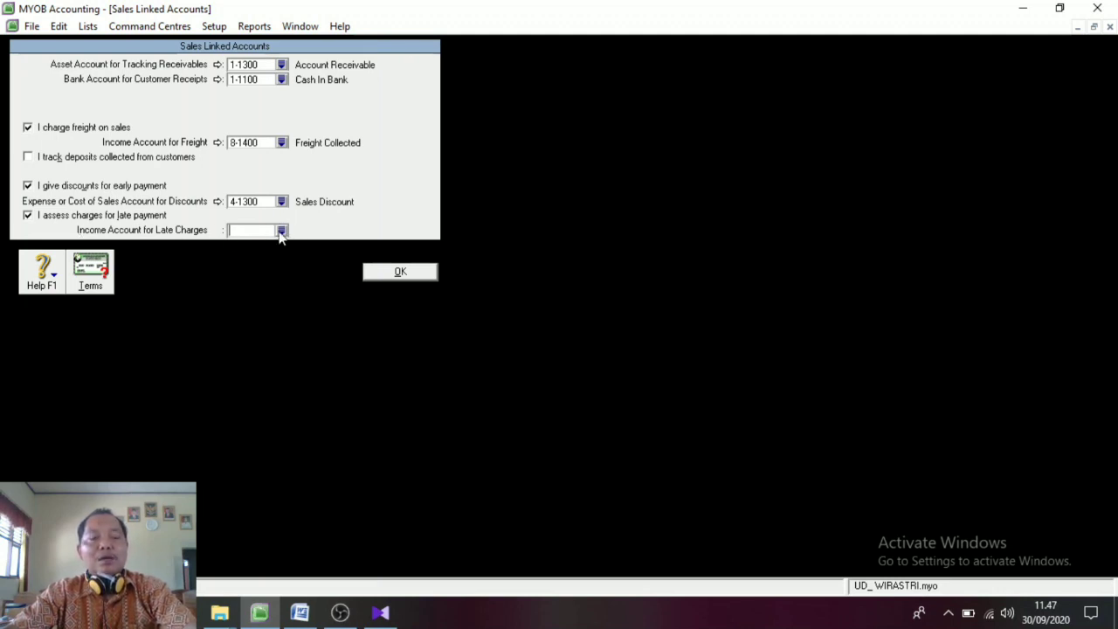
left_click(280, 231)
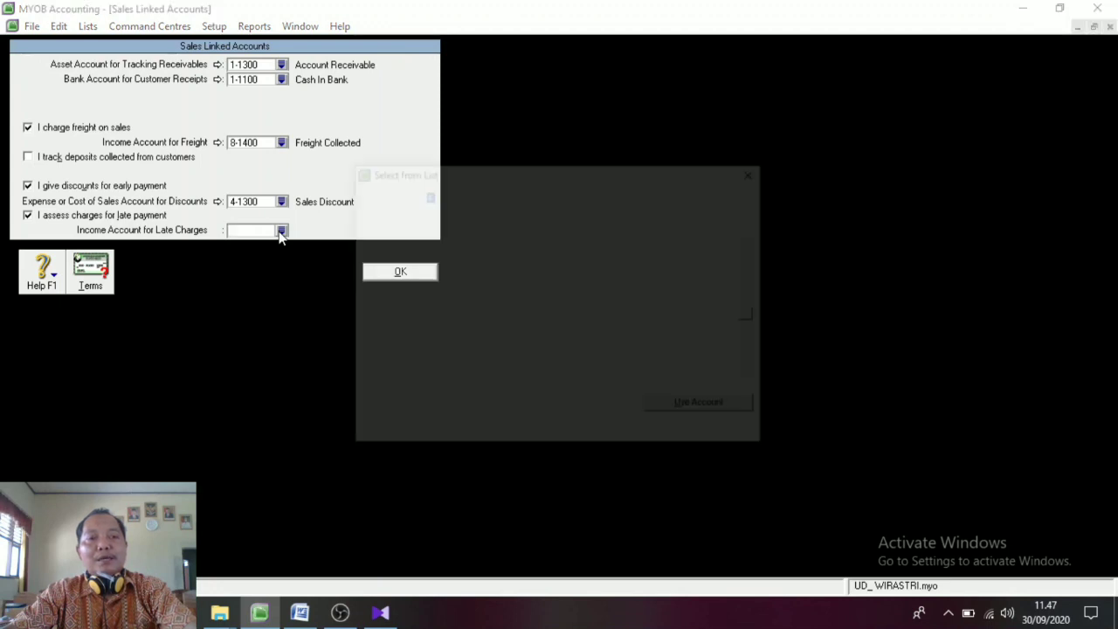
scroll(492, 306, "down", 3)
scroll(494, 332, "down", 2)
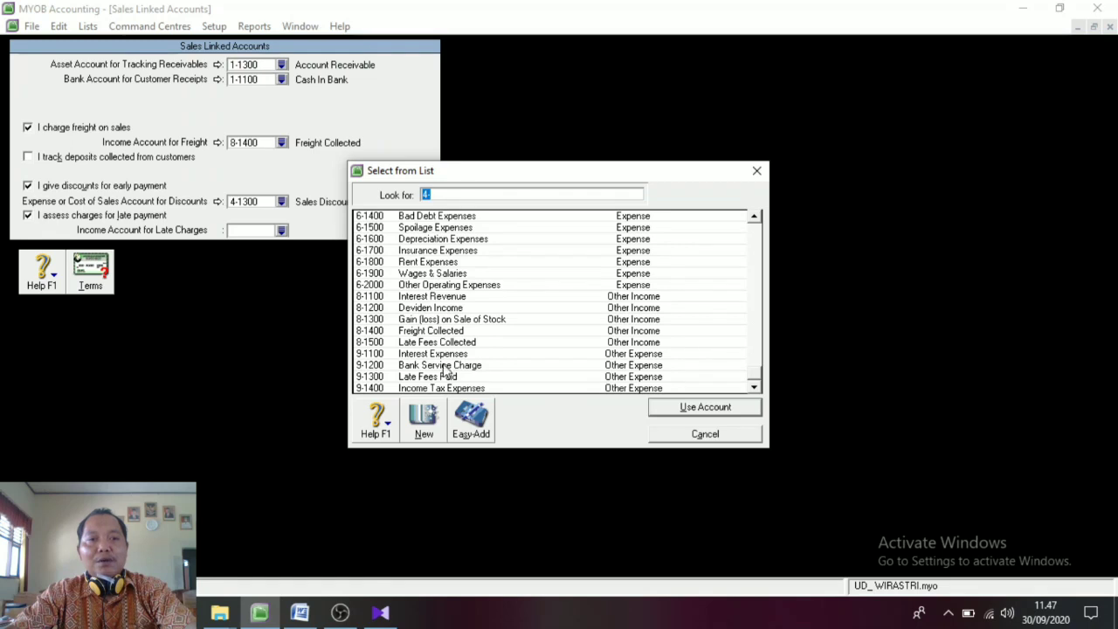
left_click(425, 342)
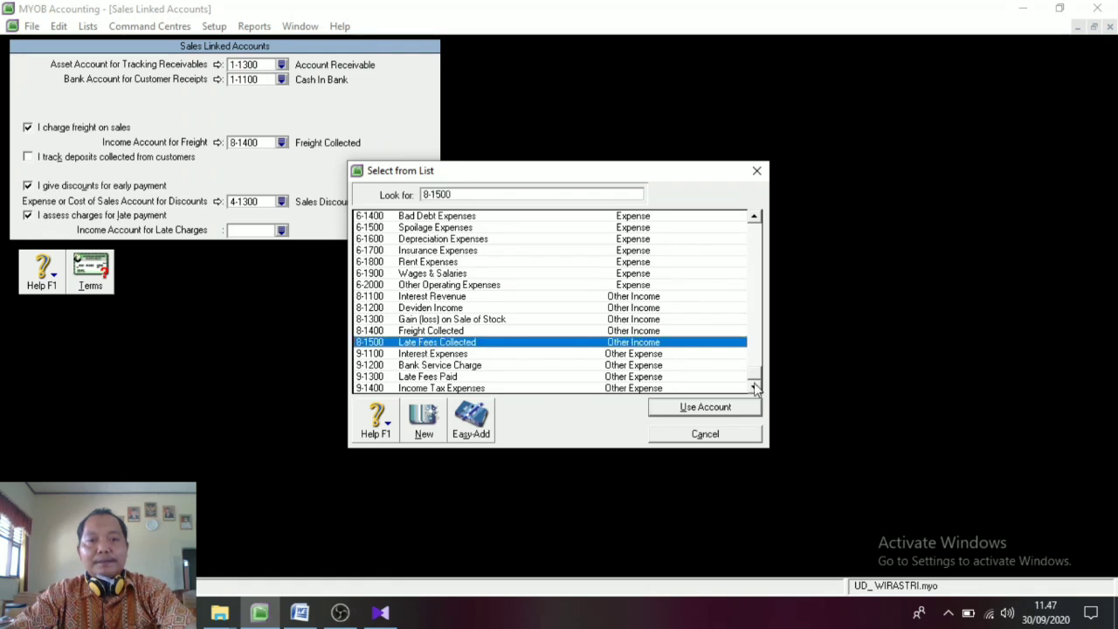
left_click(721, 407)
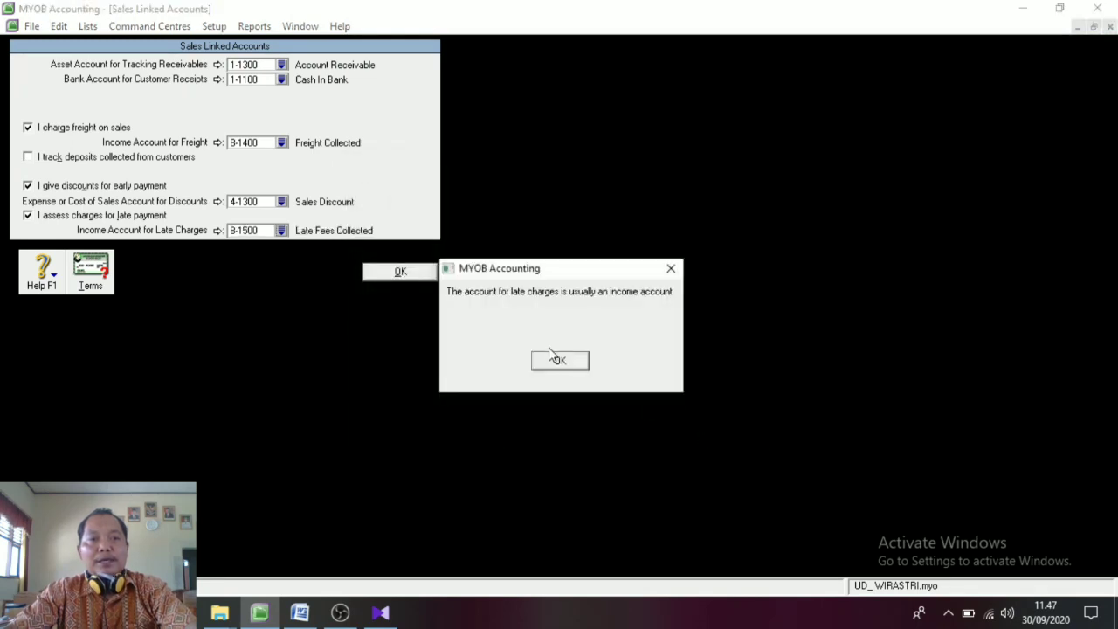
left_click(562, 366)
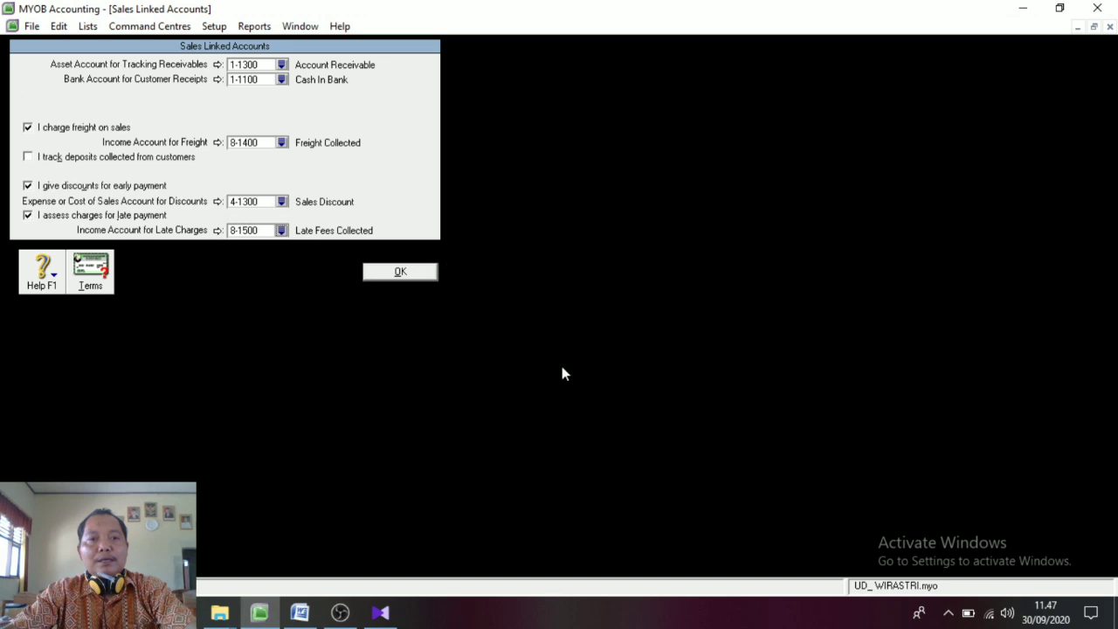
left_click(405, 273)
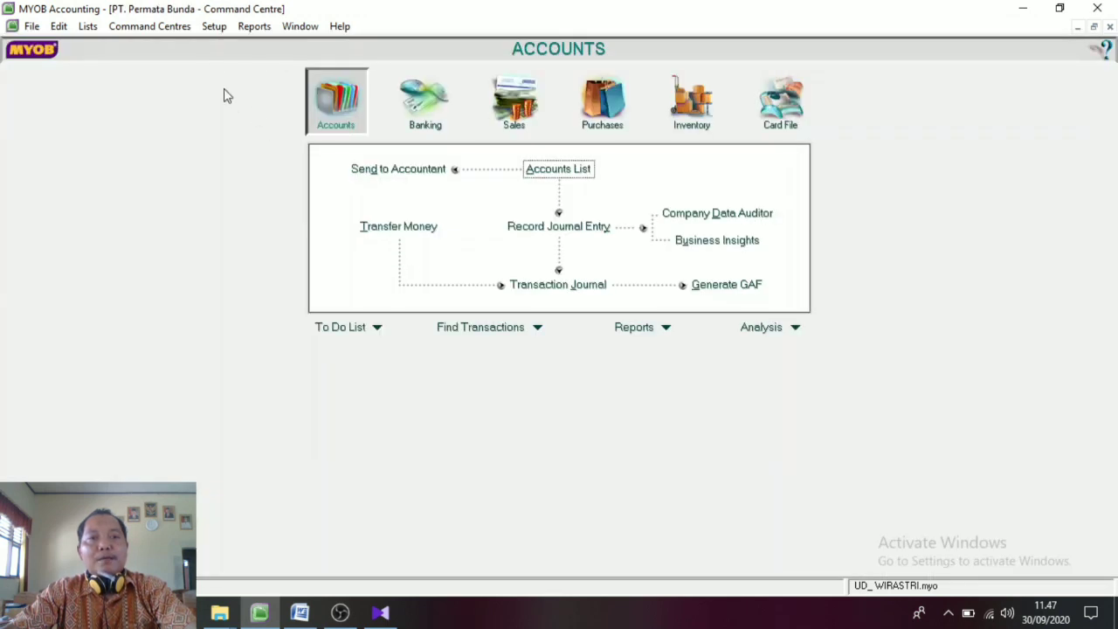
In the purchases linked accounts, use 2-1200 Account Payable for tracking payables and 1-1100 Cash In Bank for paying bills
left_click(214, 27)
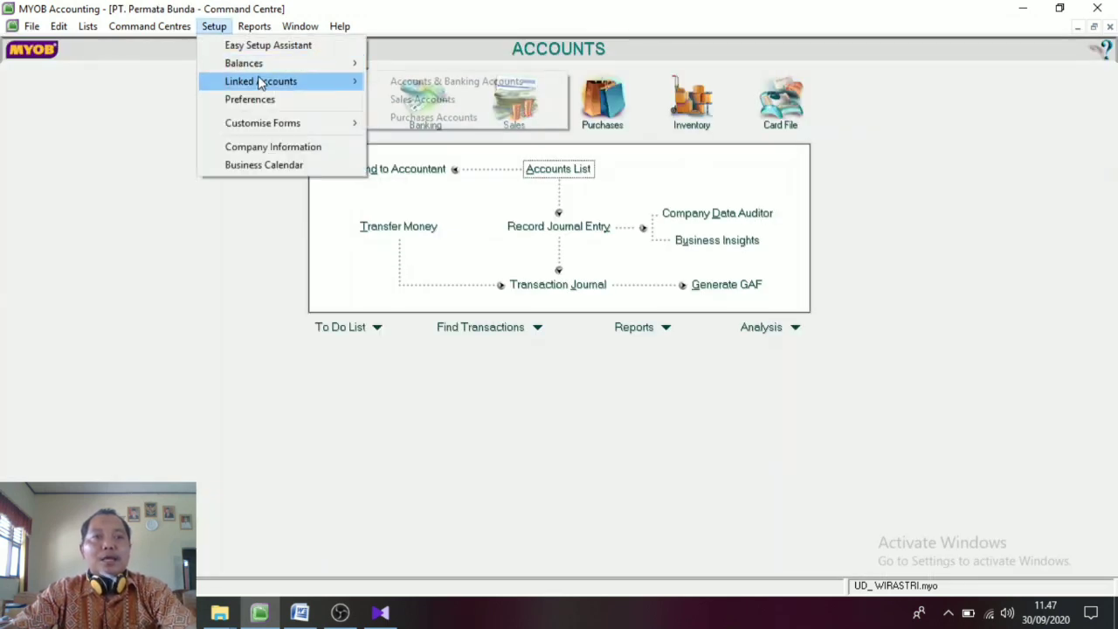
mouse_move(282, 82)
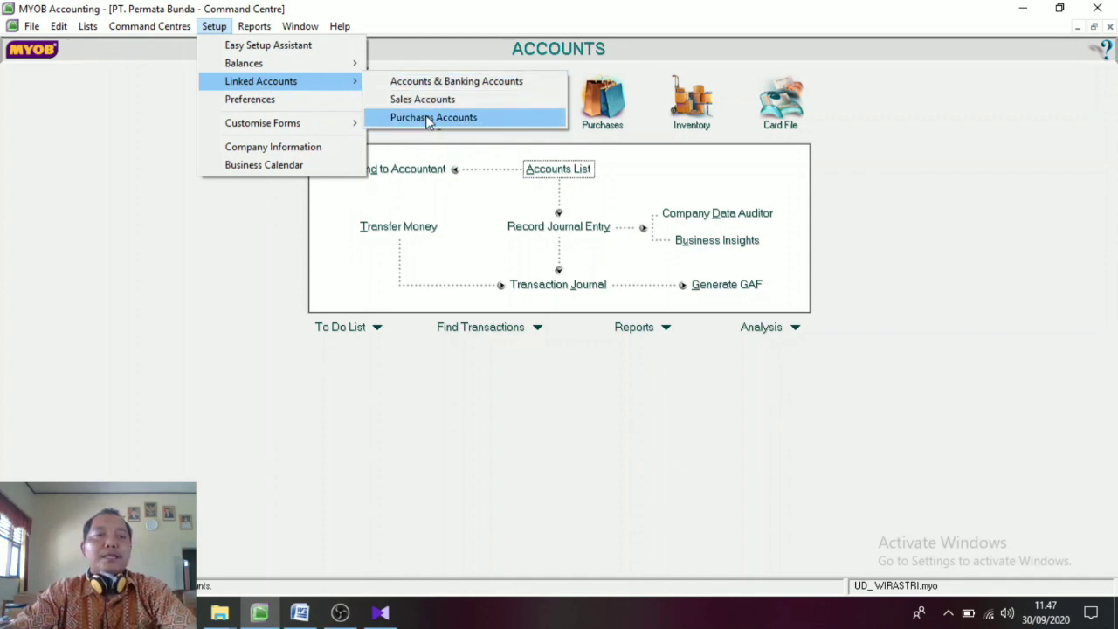
left_click(463, 122)
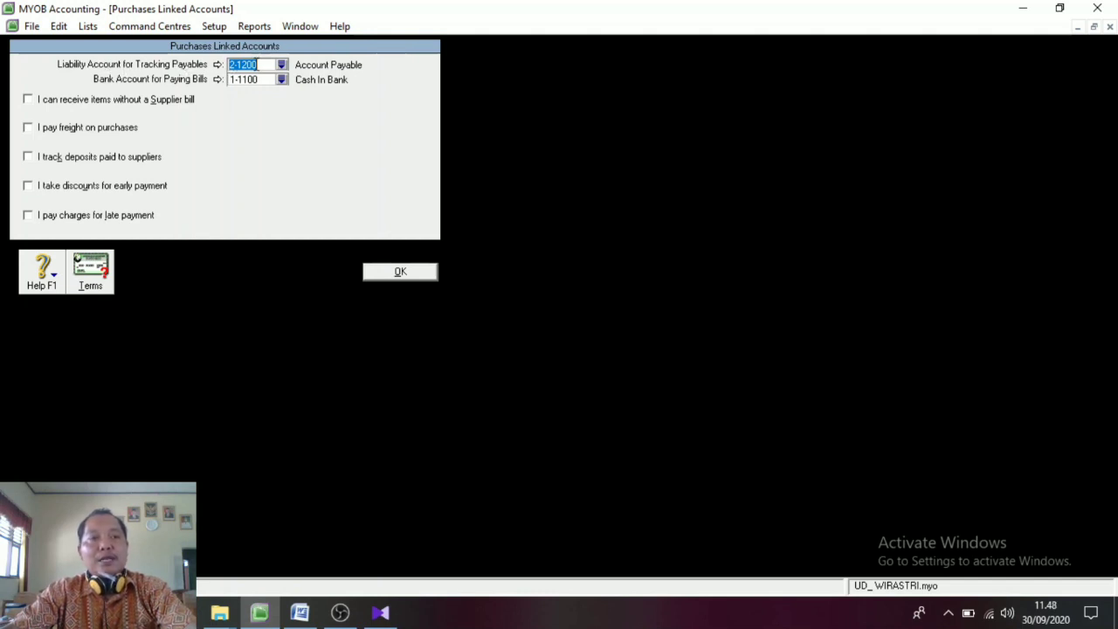
left_click(281, 66)
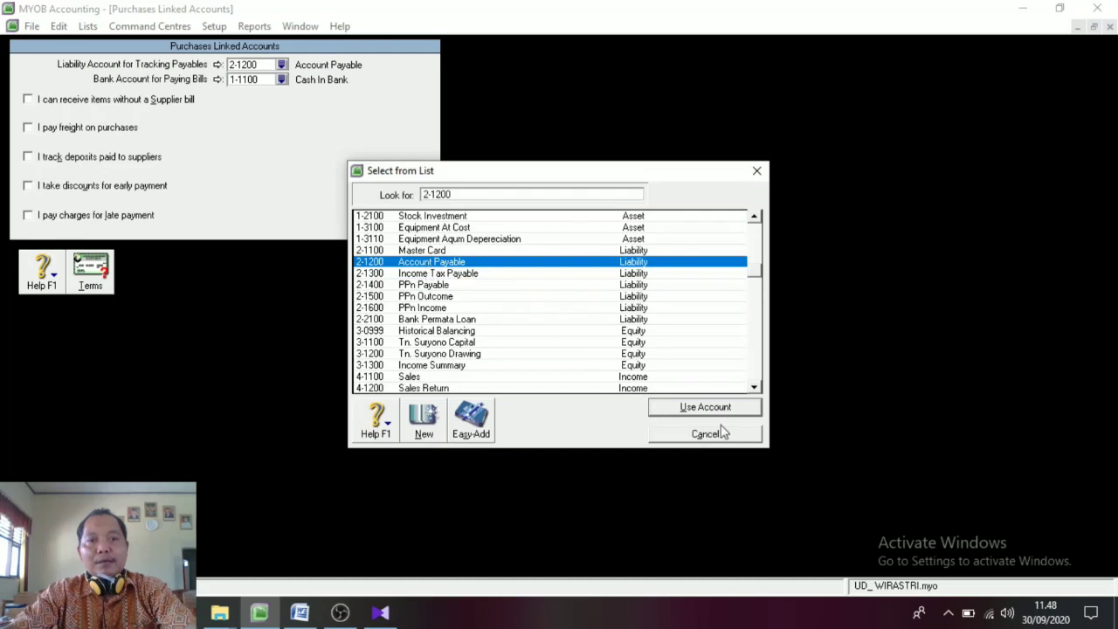
left_click(712, 428)
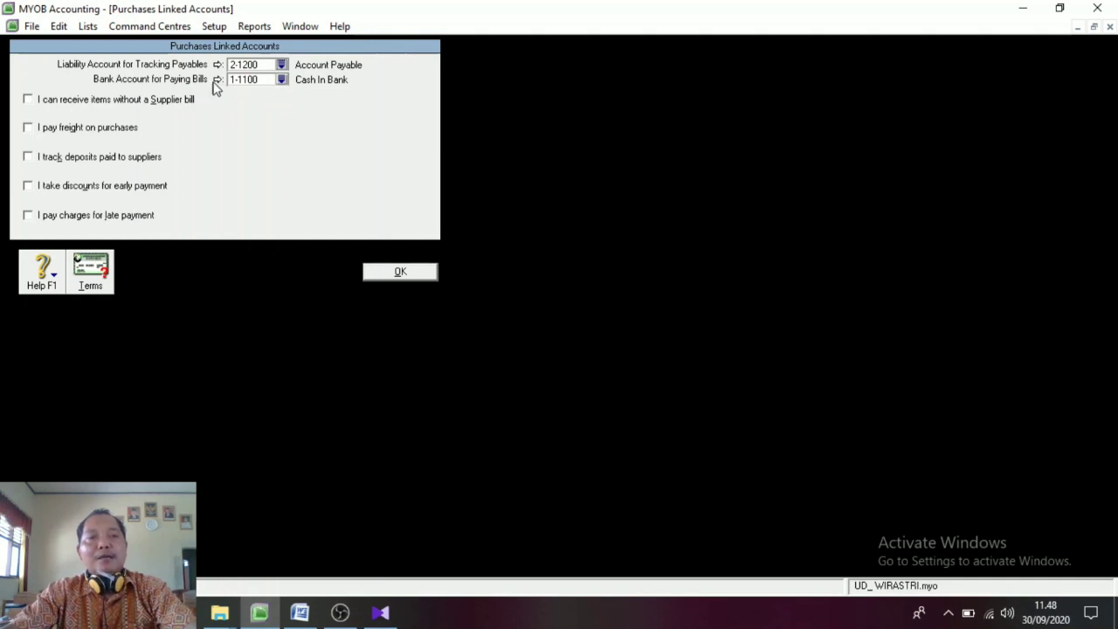
left_click(281, 81)
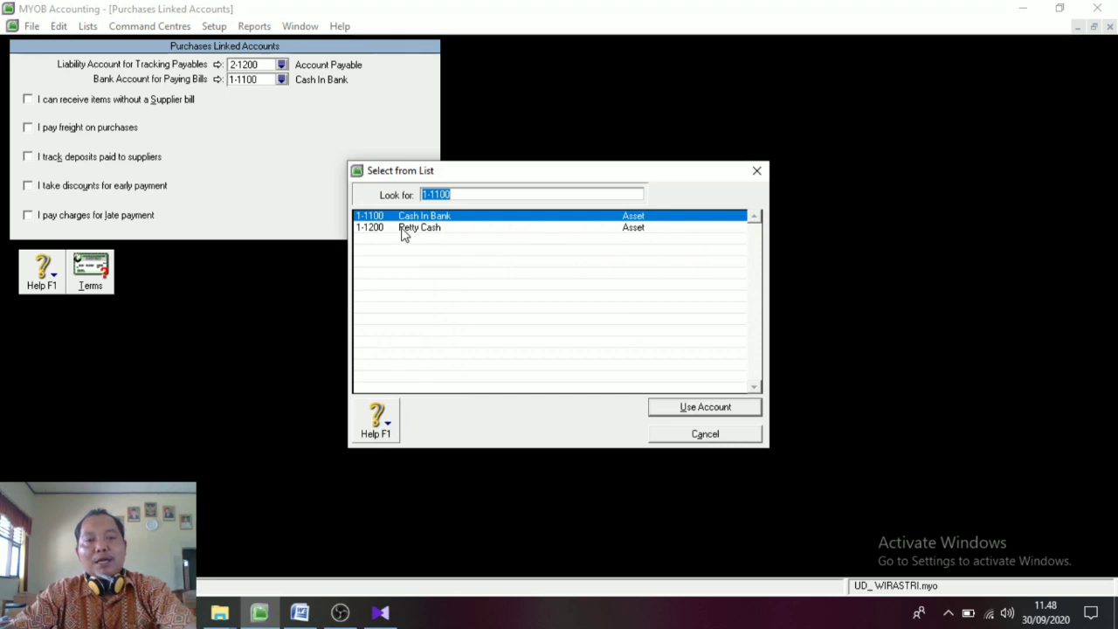
left_click(401, 222)
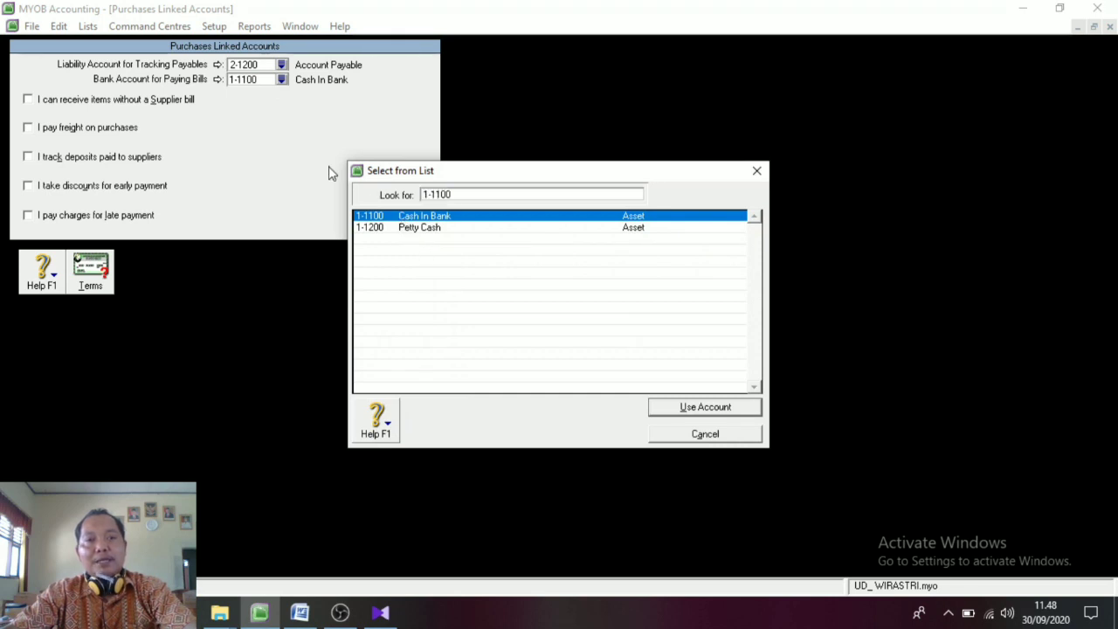
left_click(690, 412)
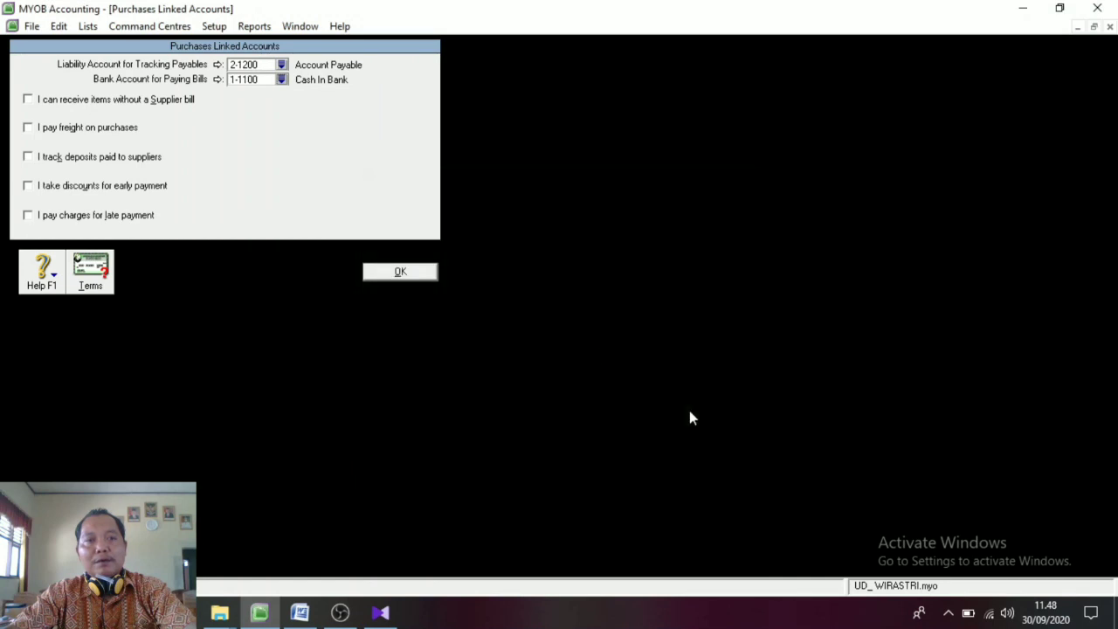
Enable paying freight on purchases and link its cost of sales account to 5-1200 Freight Paid
left_click(29, 128)
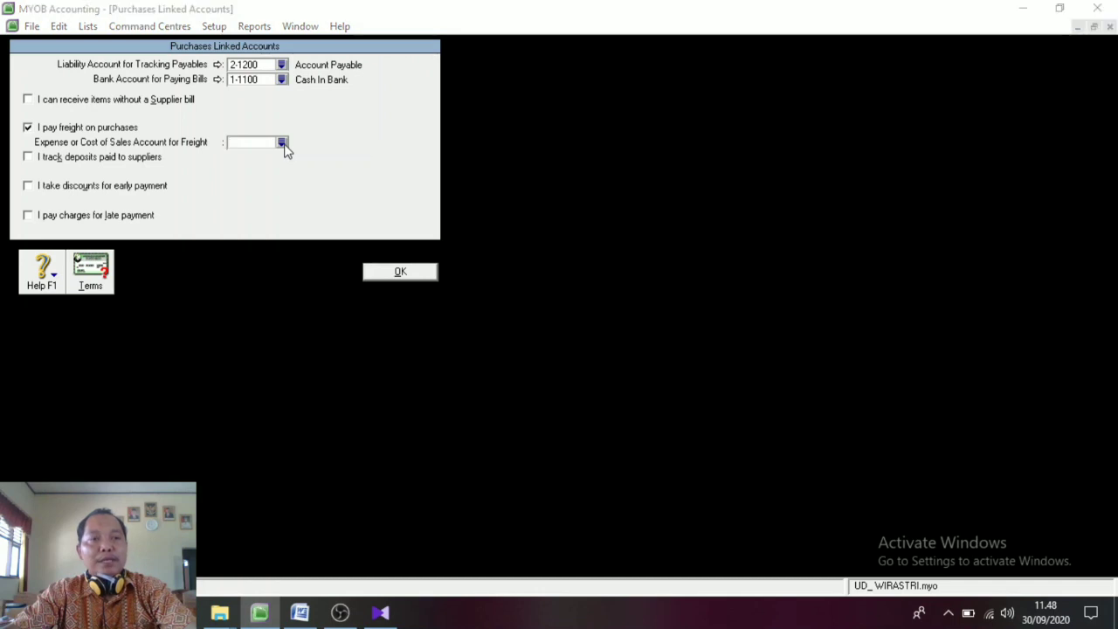
left_click(281, 143)
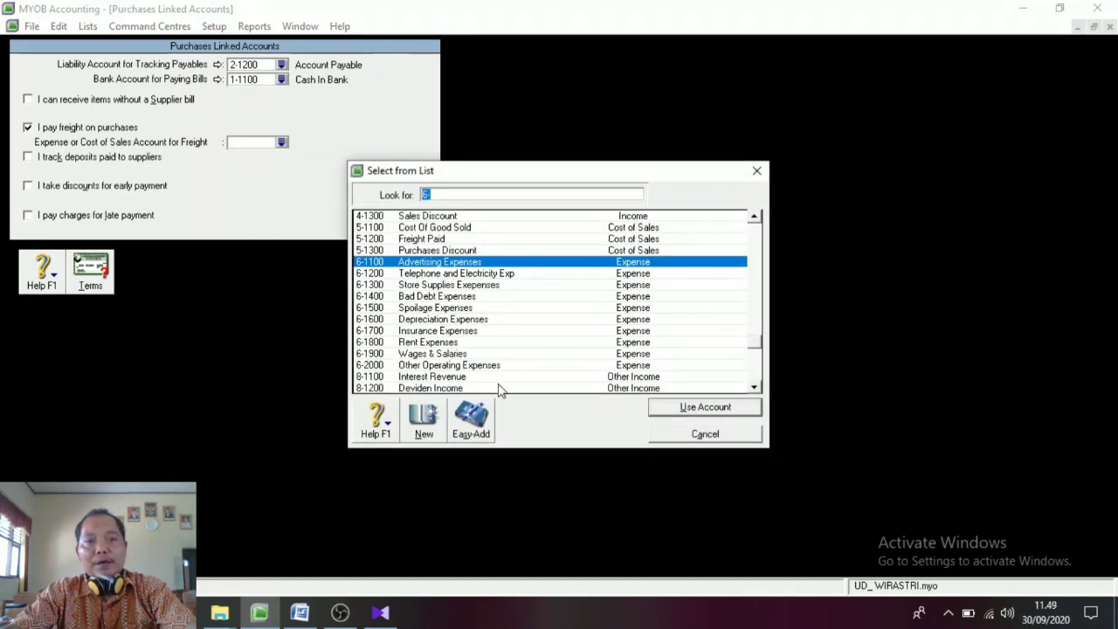
scroll(459, 315, "down", 3)
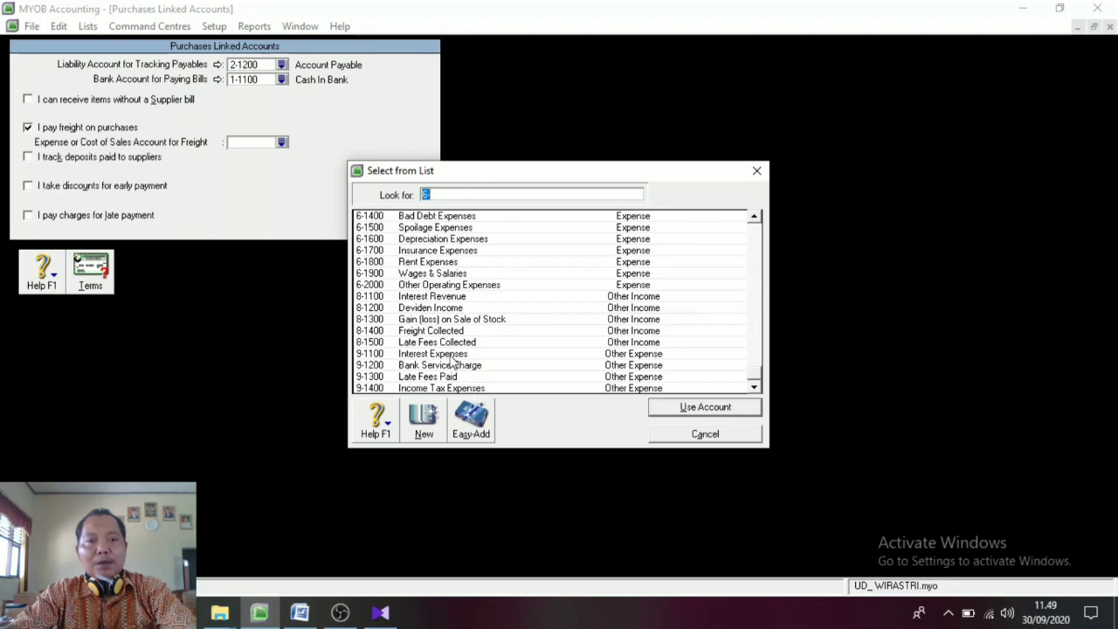
scroll(445, 349, "up", 3)
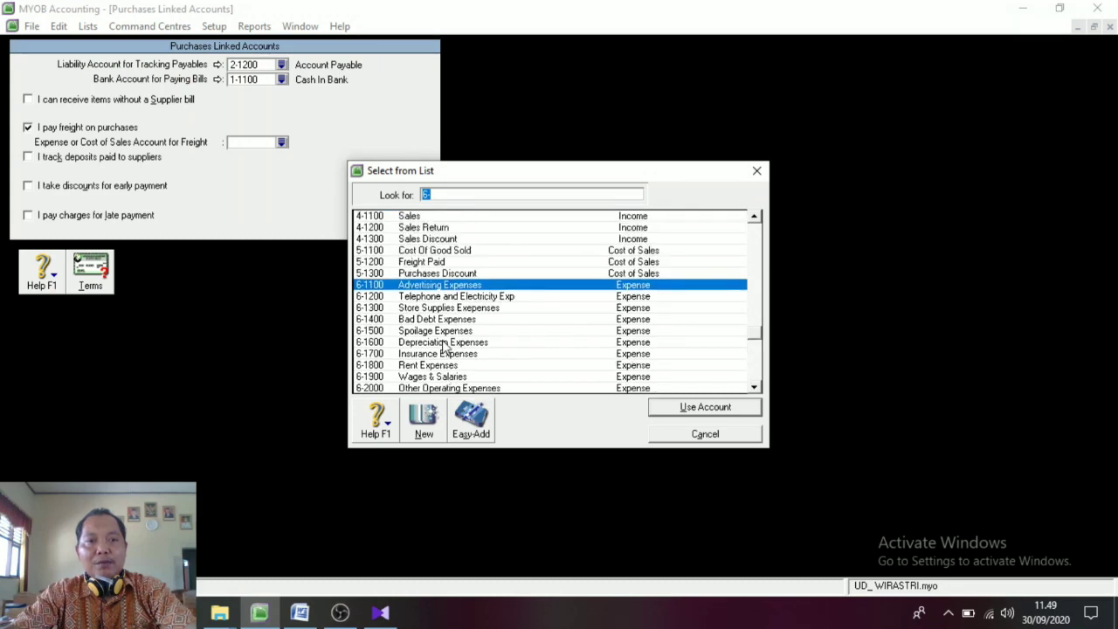
left_click(437, 262)
left_click(719, 408)
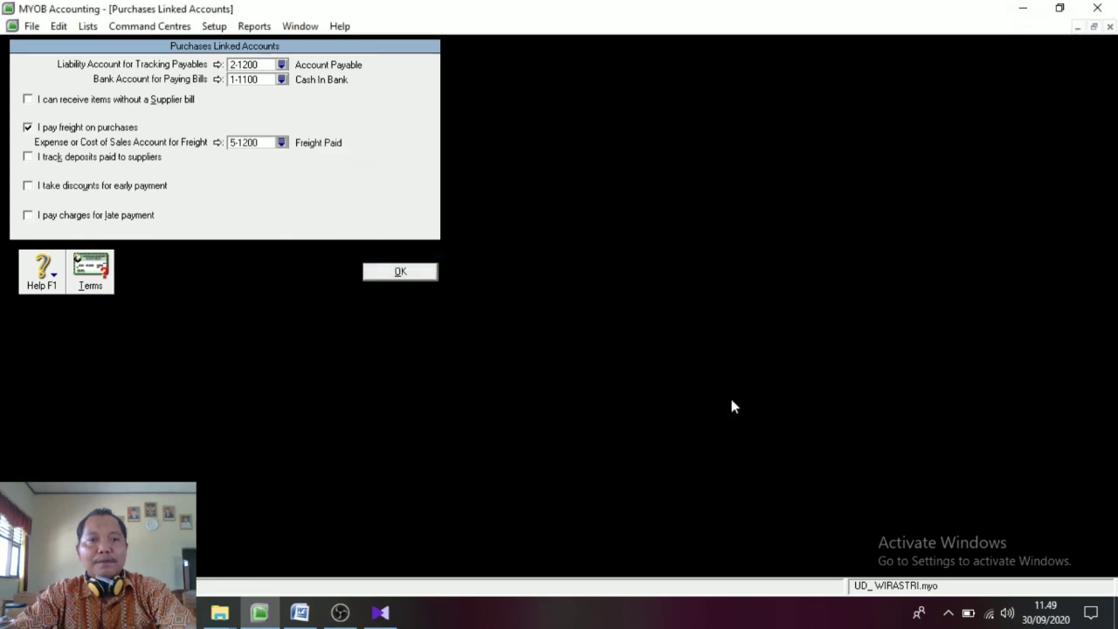
Enable discounts for early payment on purchases and link the discounts account to 5-1300 Purchases Discount
left_click(31, 190)
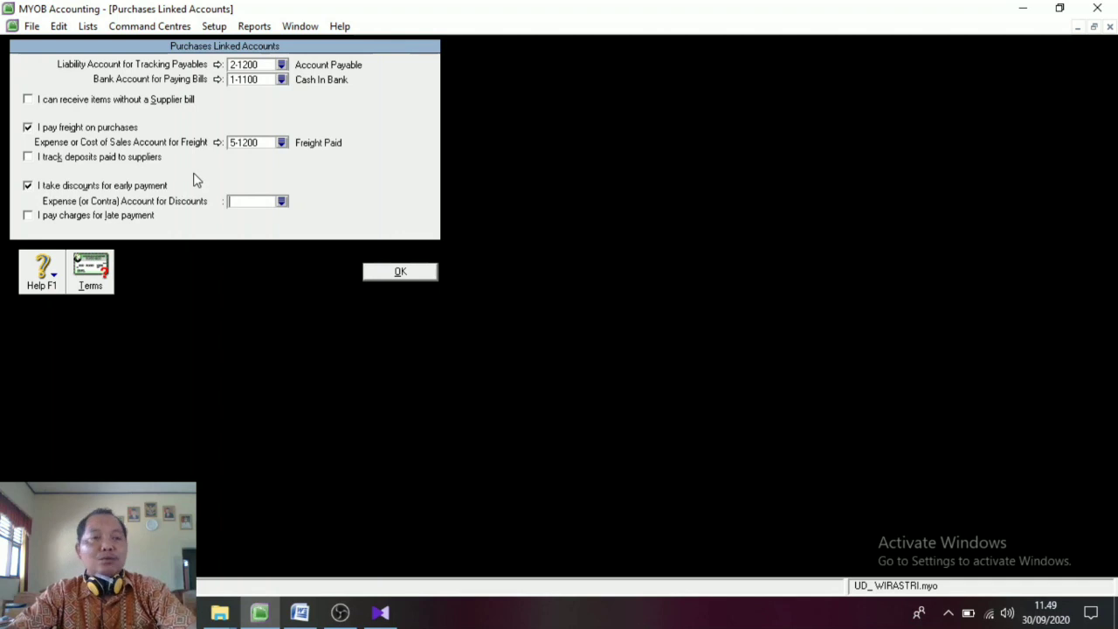
left_click(282, 202)
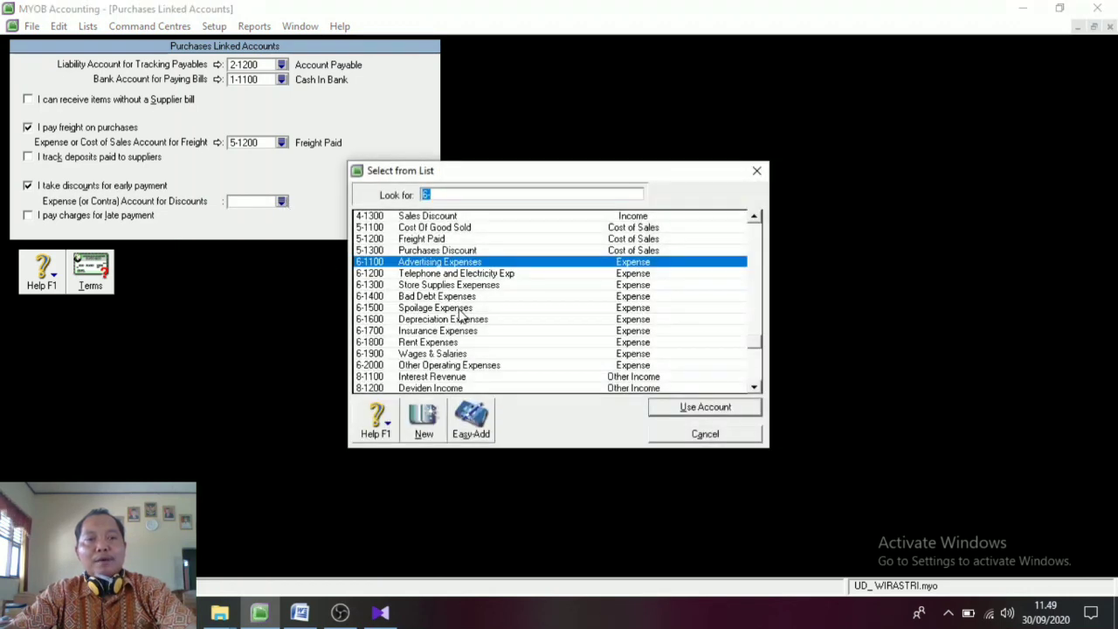
left_click(447, 252)
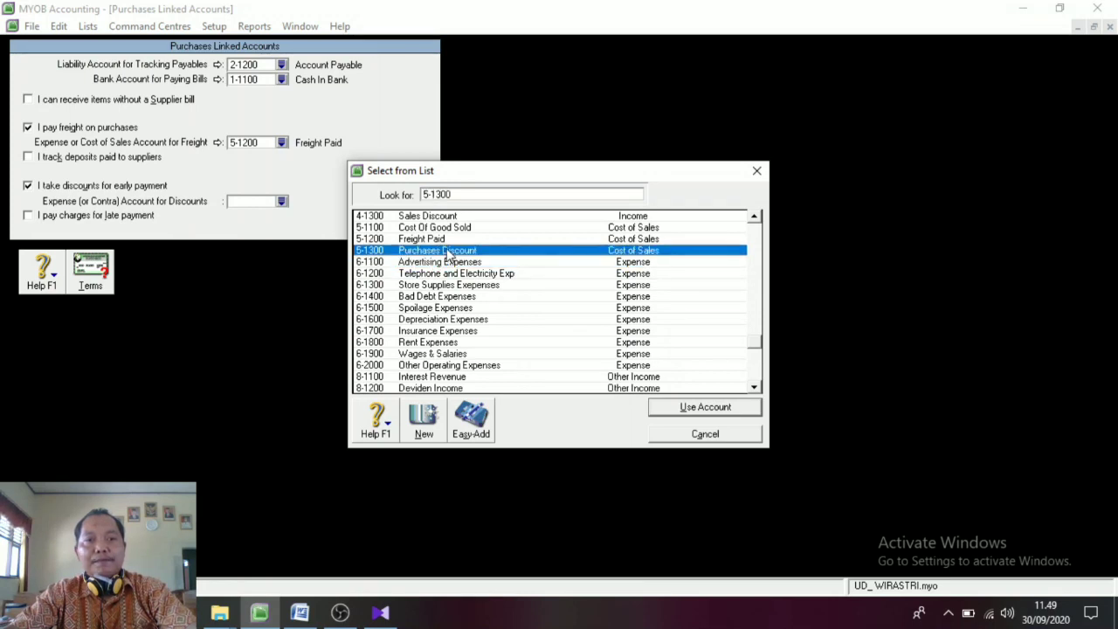
left_click(705, 407)
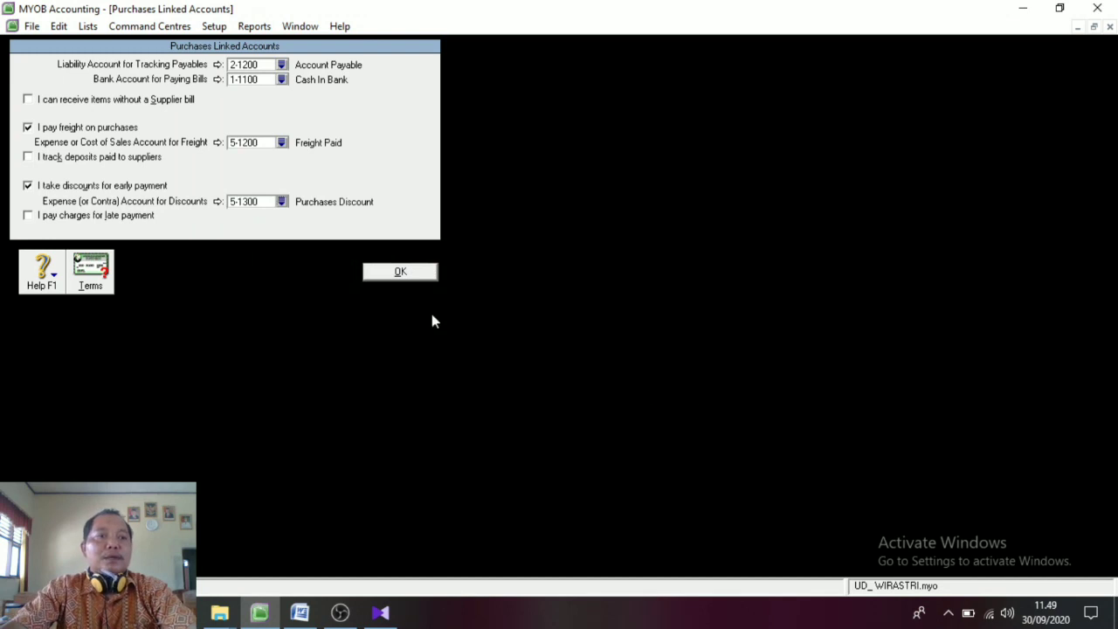
Enable charges for late payment on purchases, link their expense account to 9-1300 Late Fees Paid, and save the purchases linked accounts
left_click(28, 216)
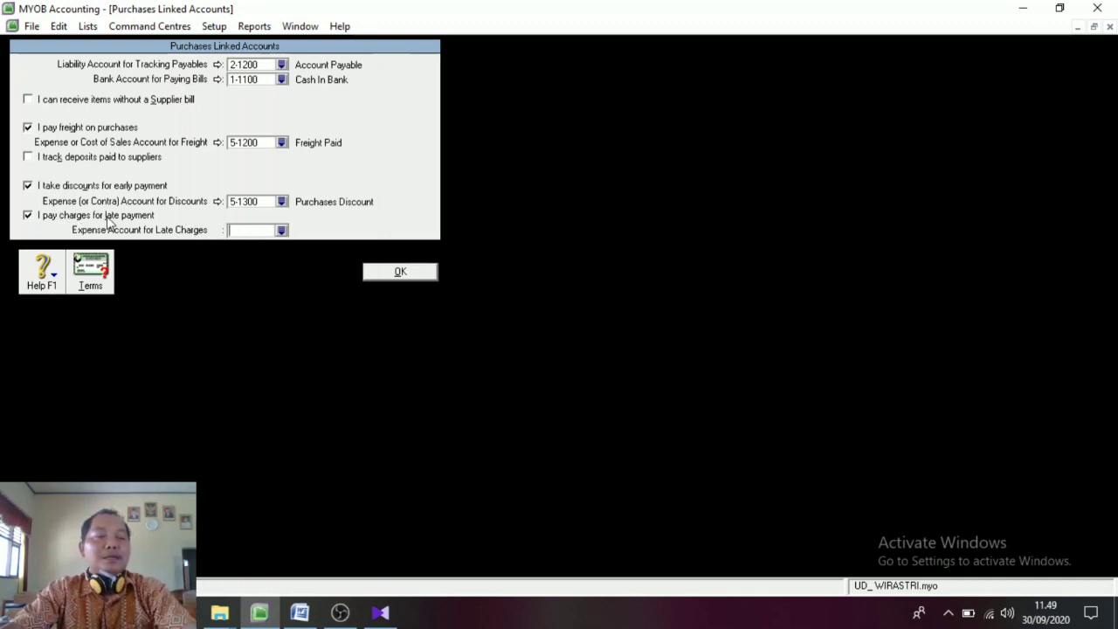
left_click(262, 231)
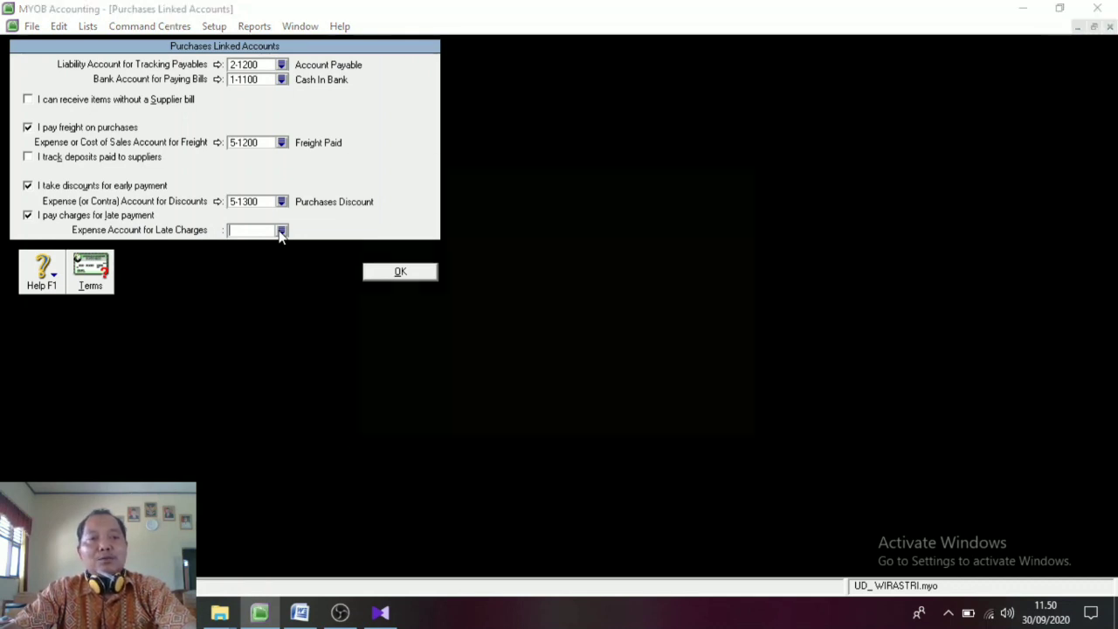
left_click(280, 231)
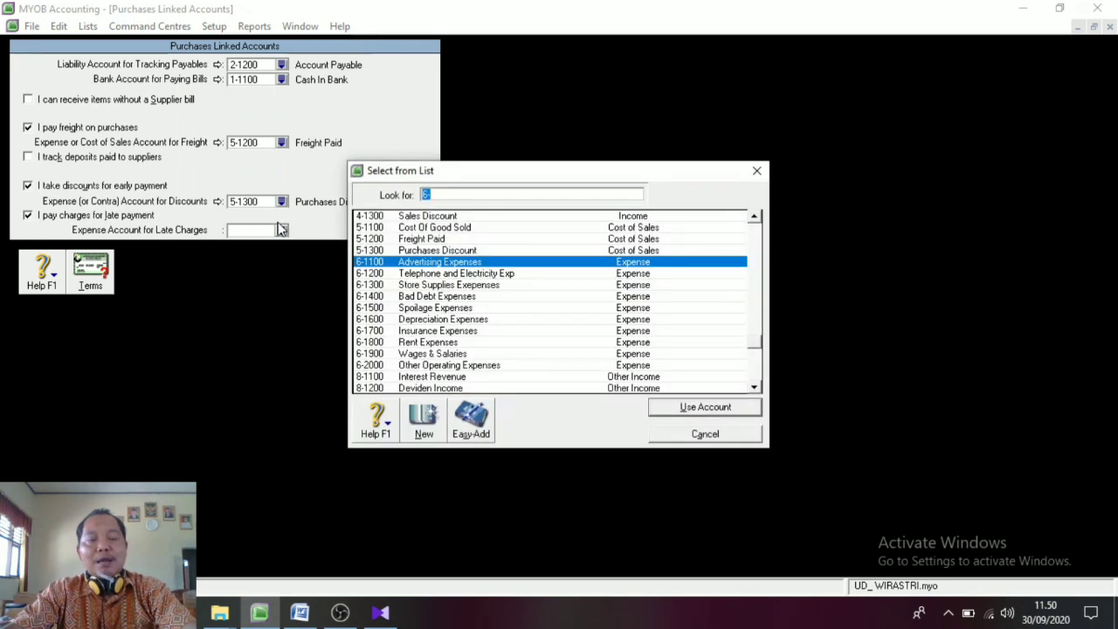
left_click(756, 371)
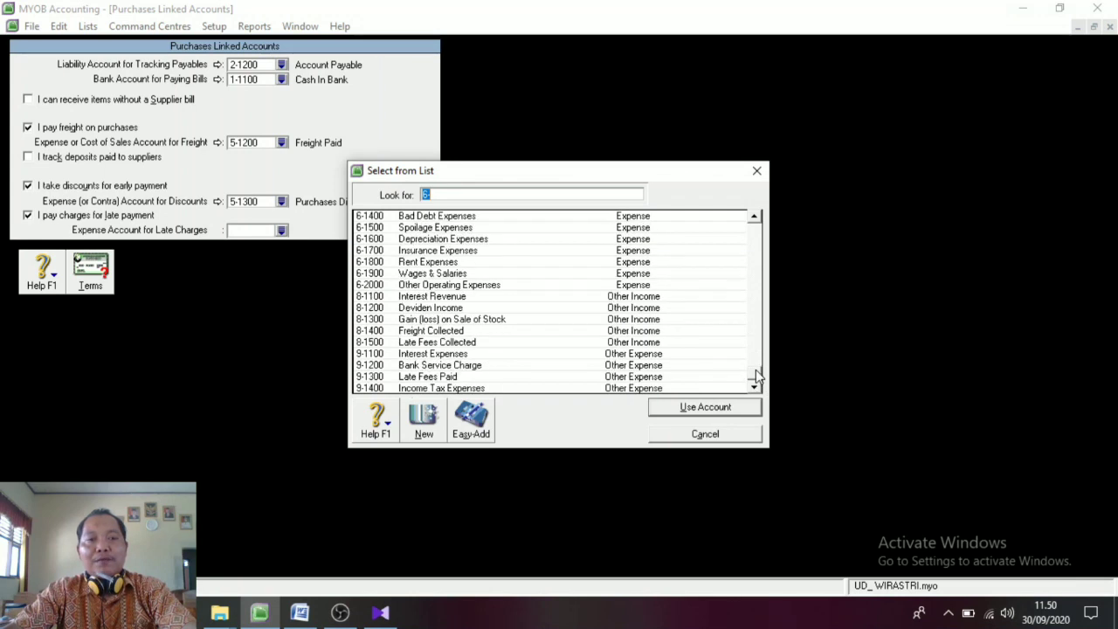
left_click(447, 378)
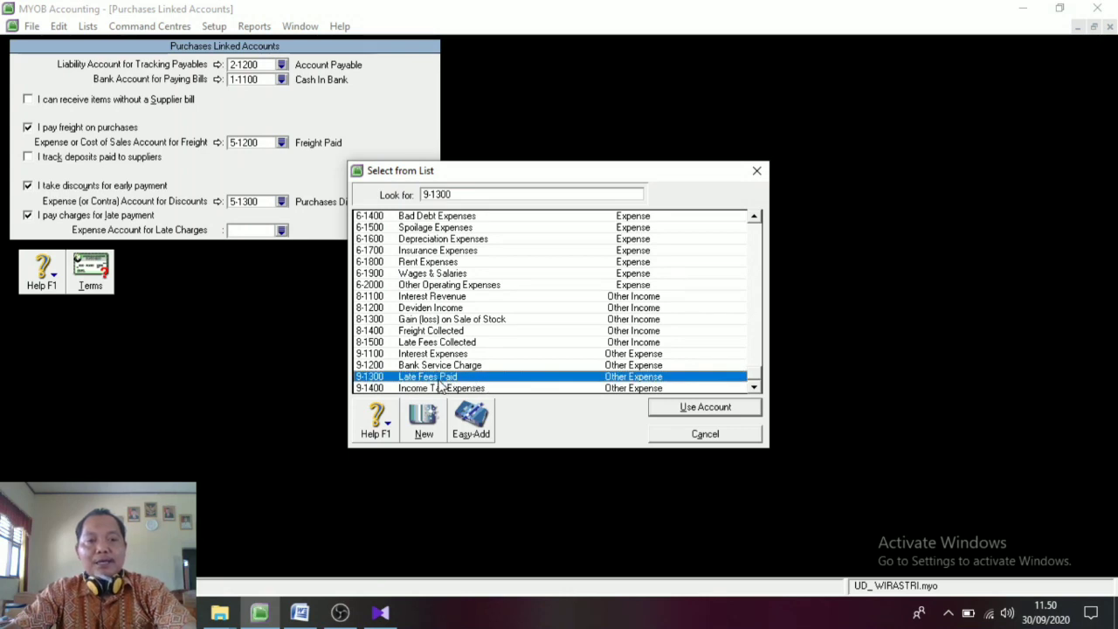
left_click(704, 407)
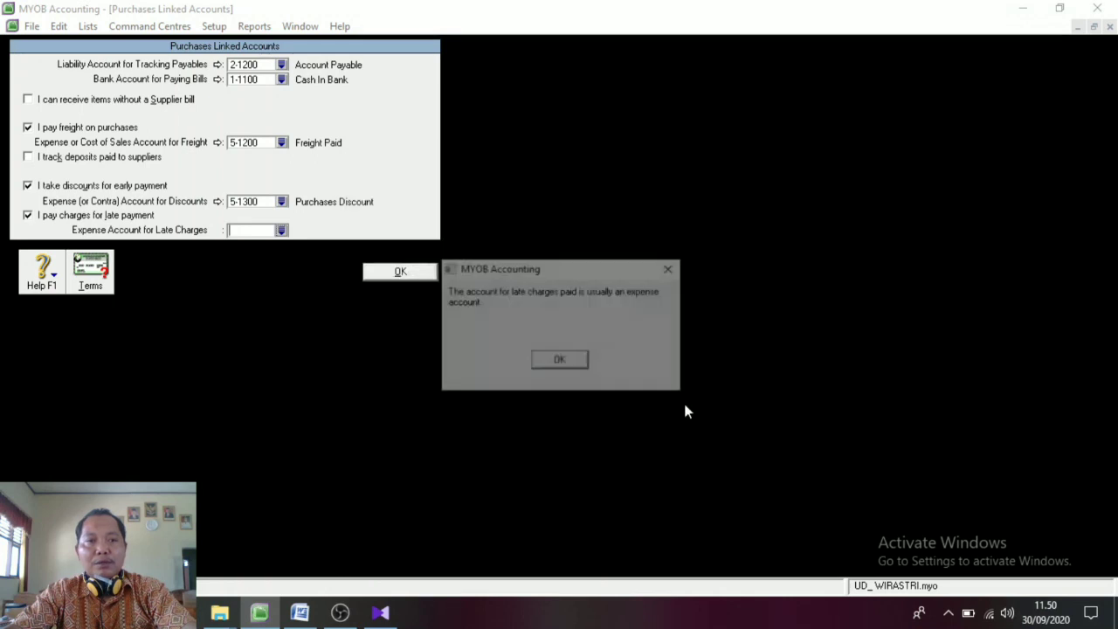
left_click(560, 362)
left_click(400, 271)
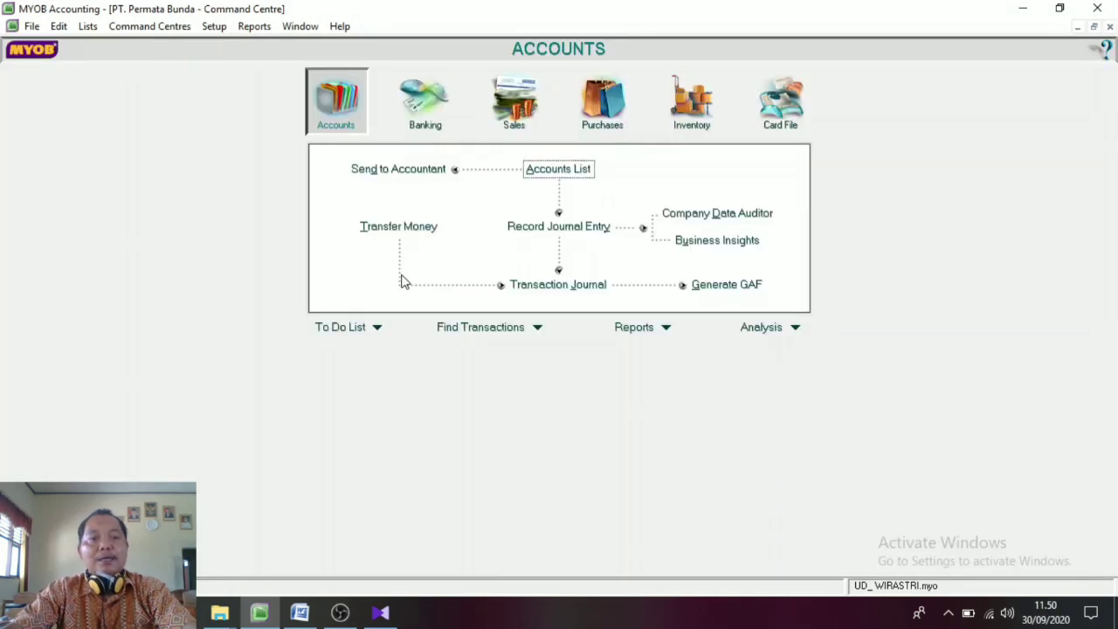
left_click(214, 28)
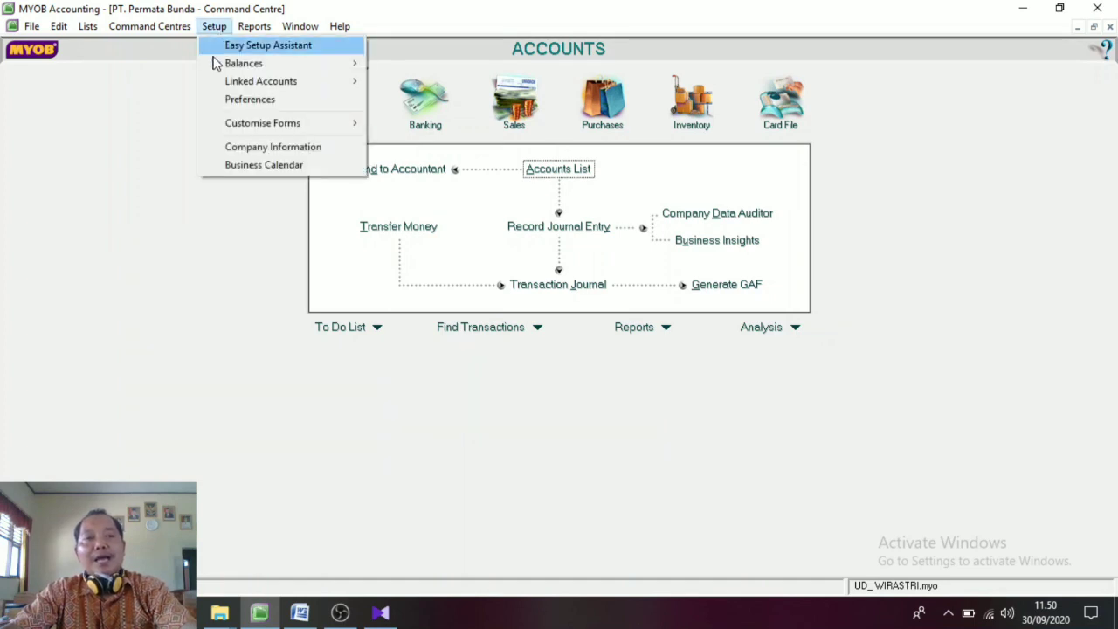
mouse_move(272, 86)
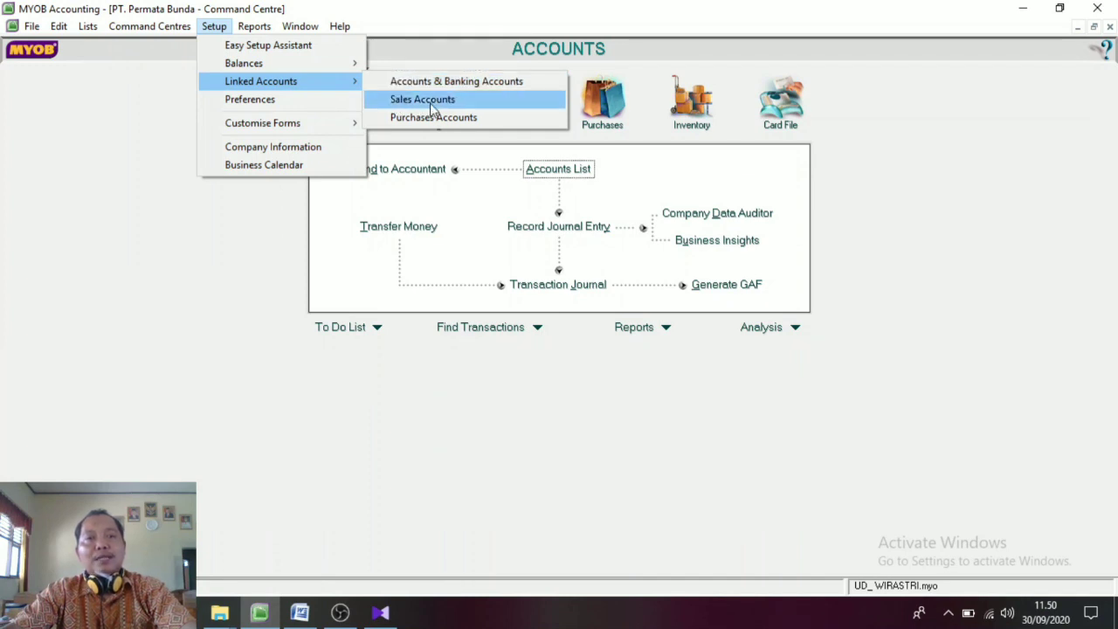
left_click(177, 317)
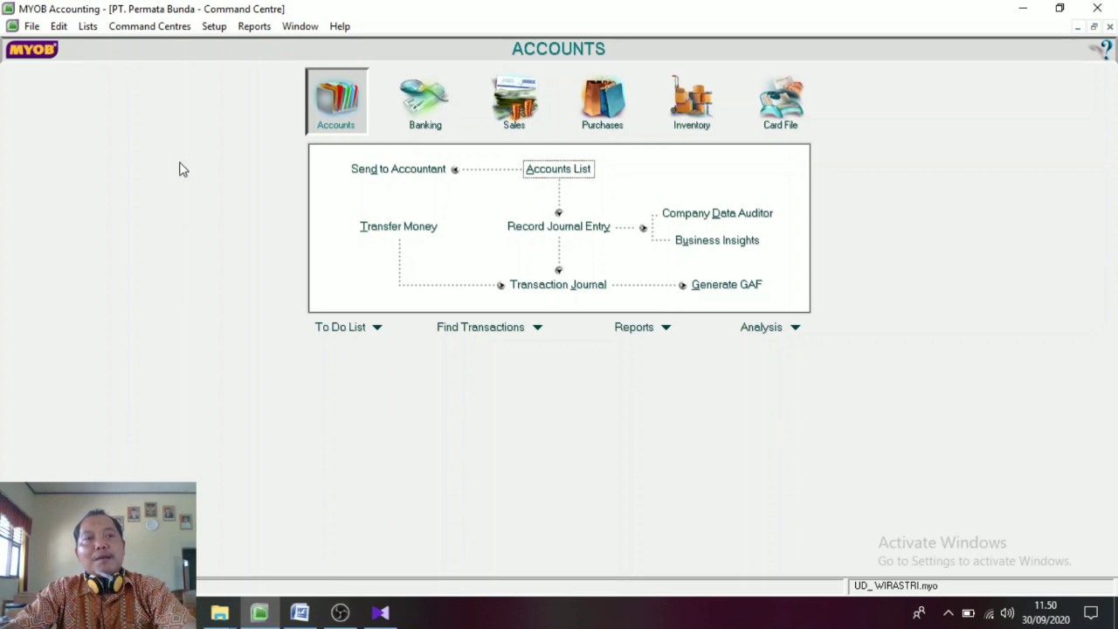
Create a tax code PPN in the tax code list with the description Pajak Pertambahan Nilai and a rate of 10%
left_click(87, 27)
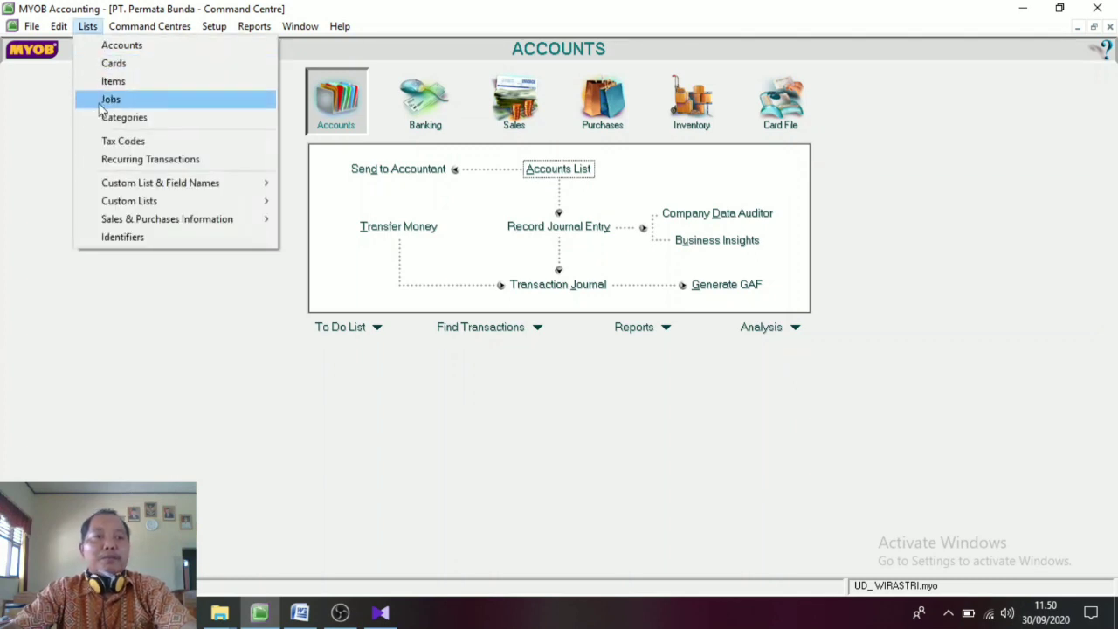
left_click(112, 143)
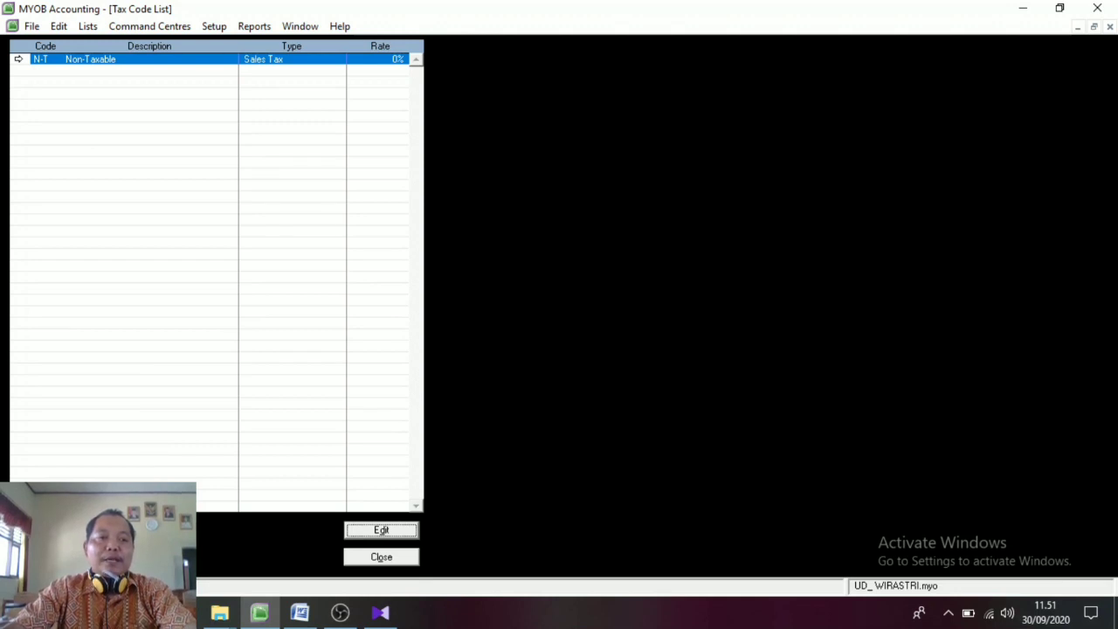
left_click(382, 530)
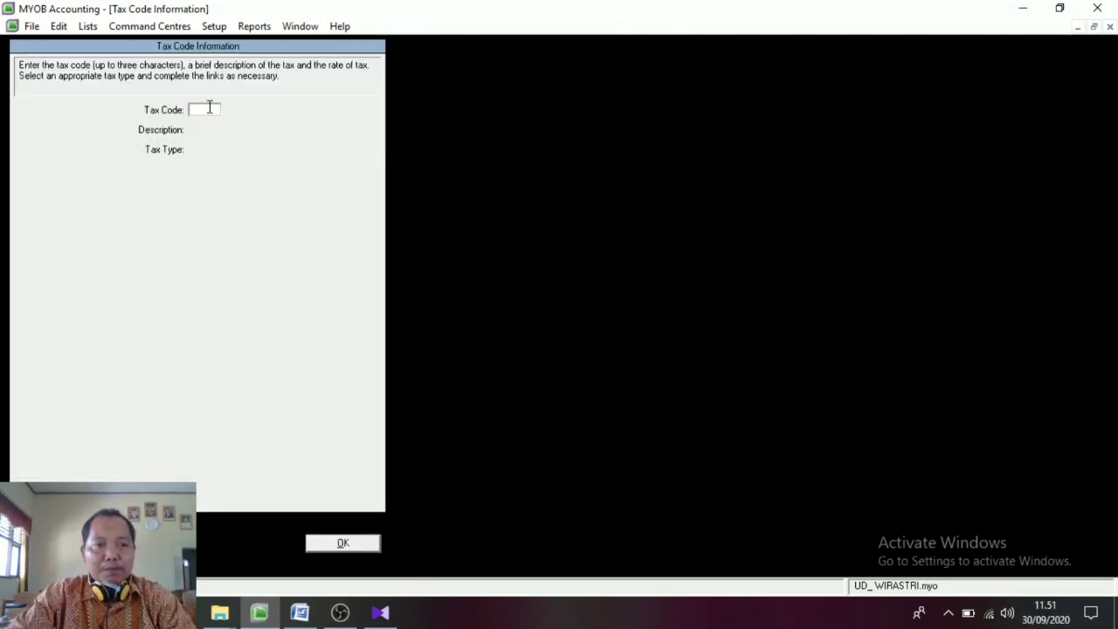
type("PP")
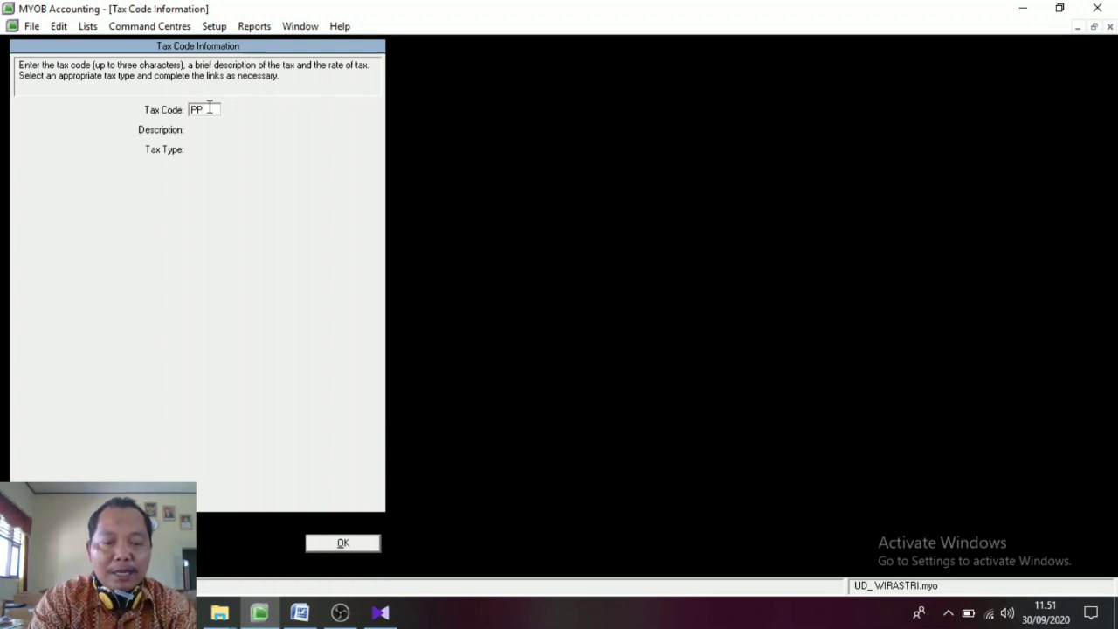
type("N")
key("Tab")
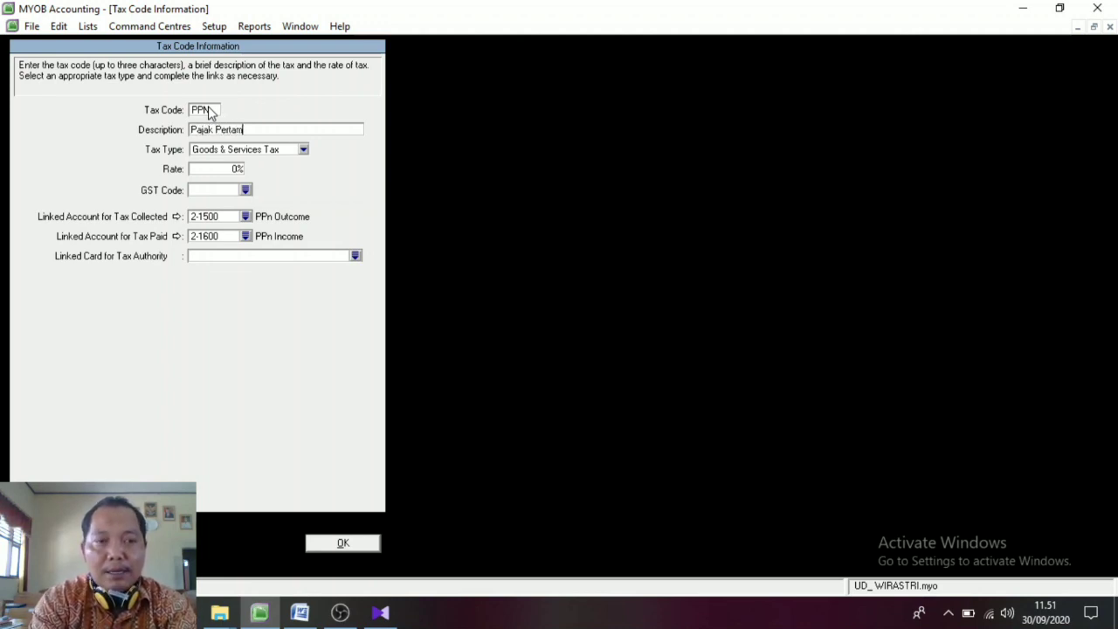
type("bahan Nilai")
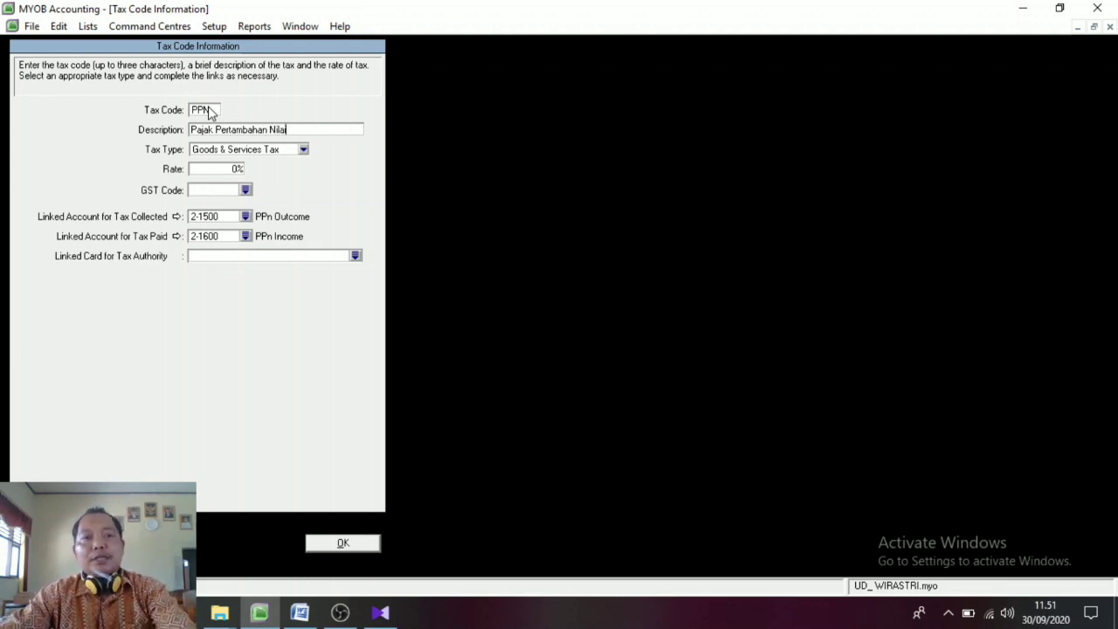
left_click(225, 167)
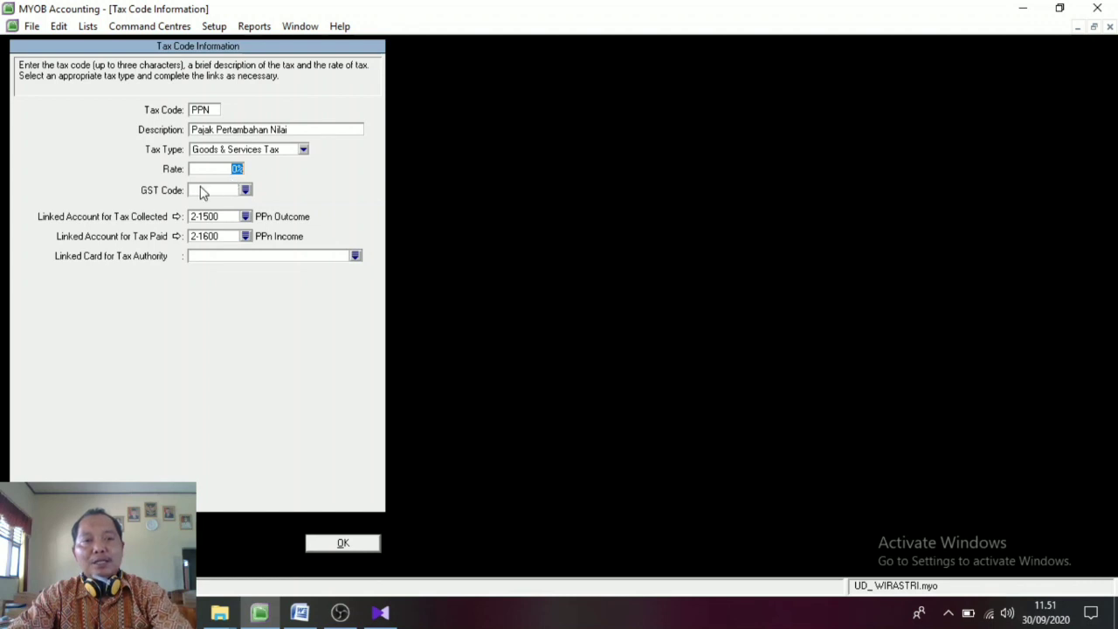
type("10")
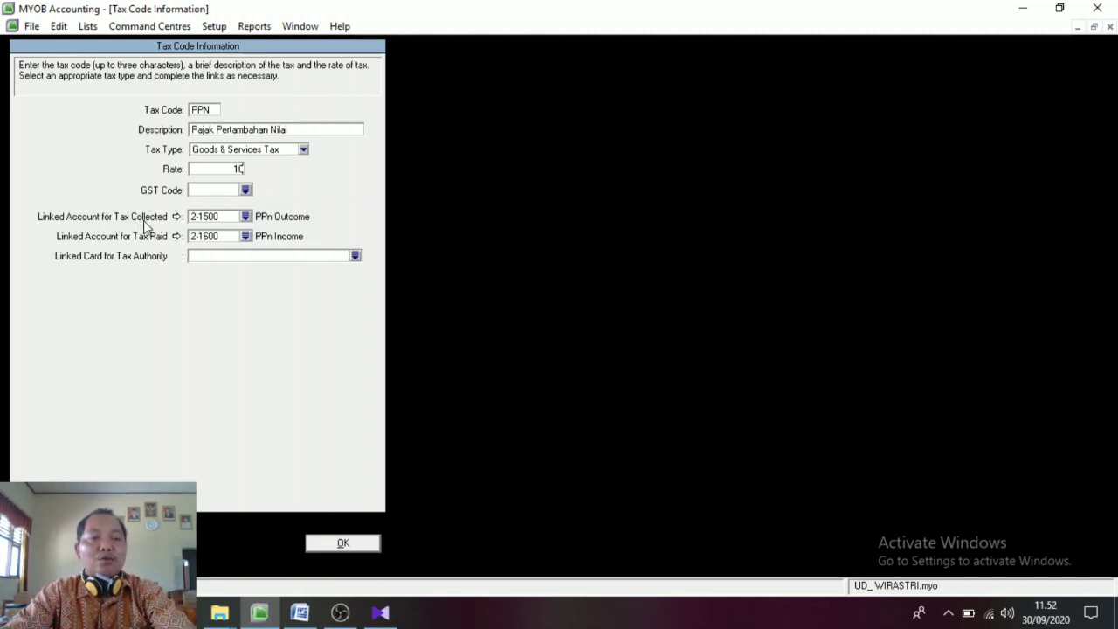
Use 2-1500 PPn Outcome as the PPN tax code's linked account for tax collected
left_click(246, 216)
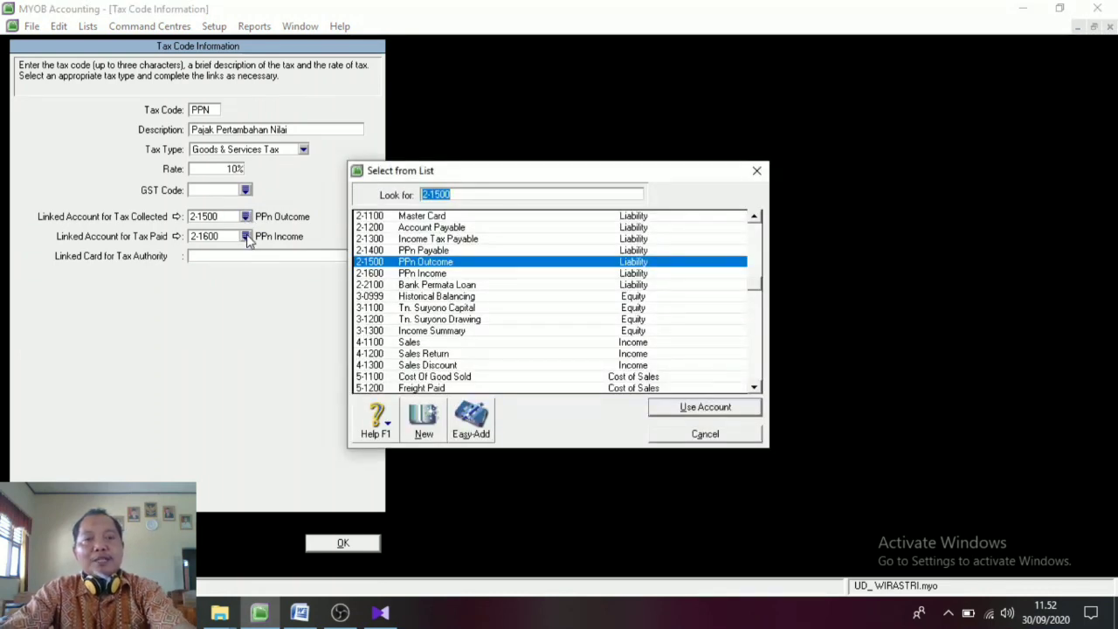
left_click(452, 285)
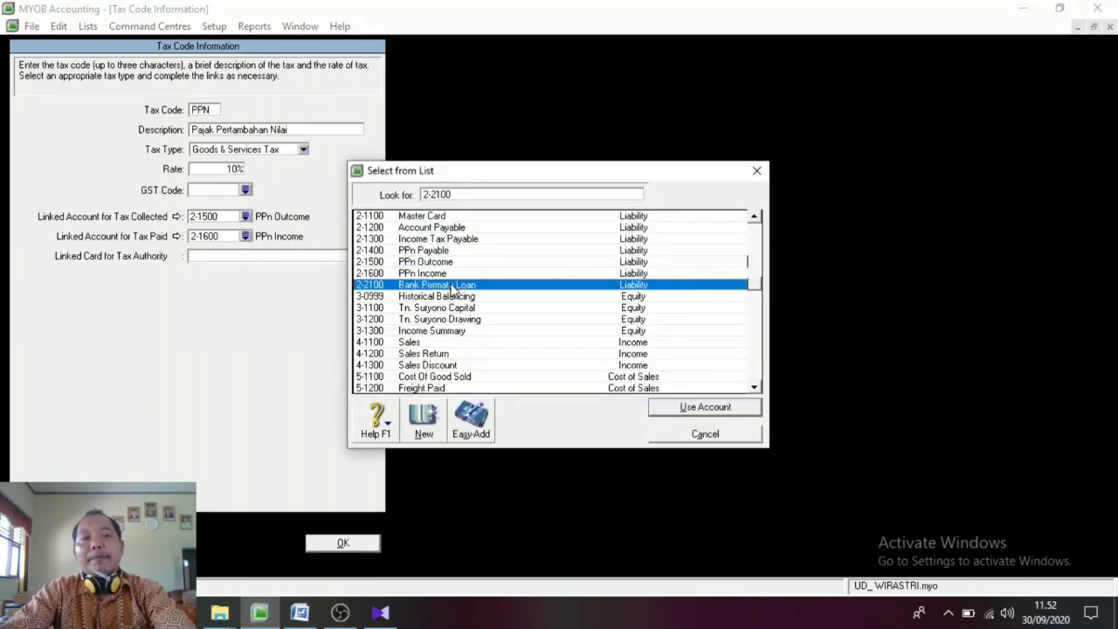
left_click(421, 219)
left_click(425, 310)
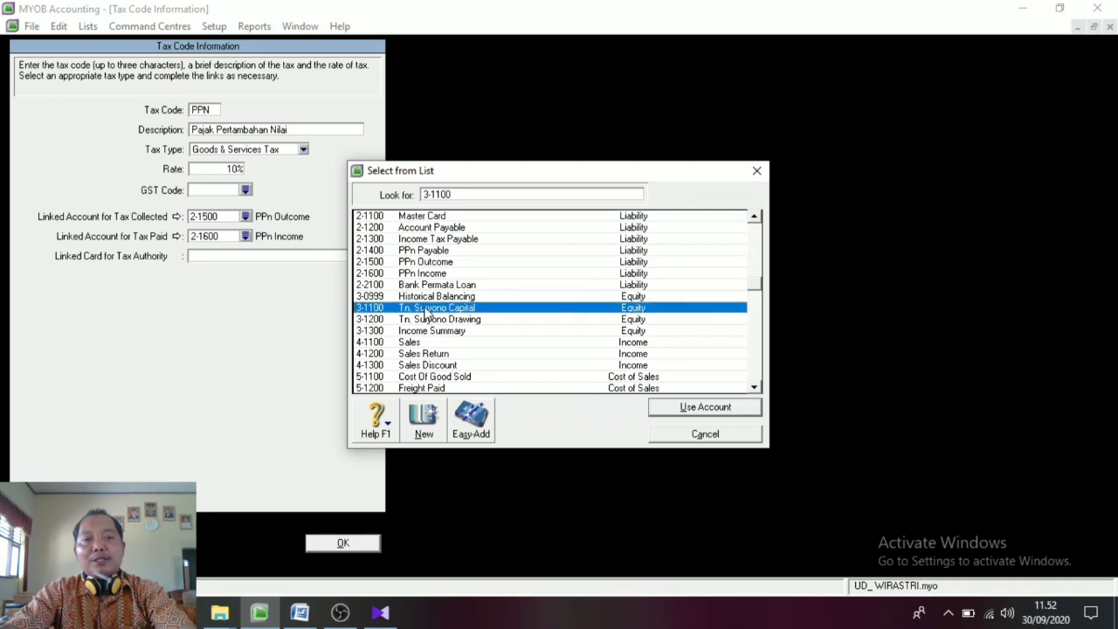
left_click(427, 264)
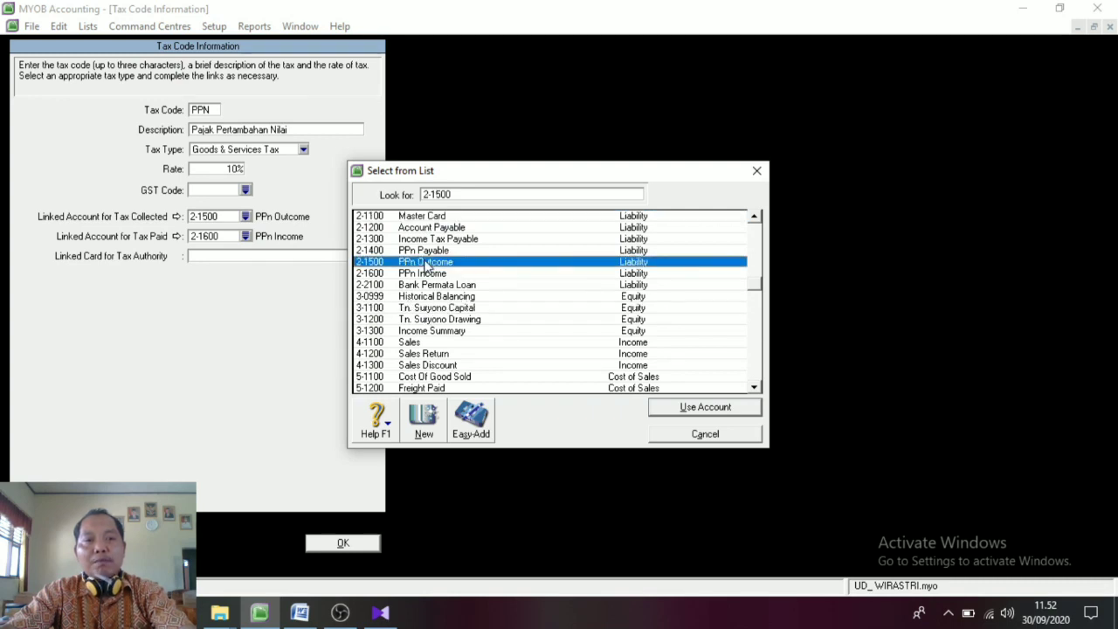
left_click(713, 408)
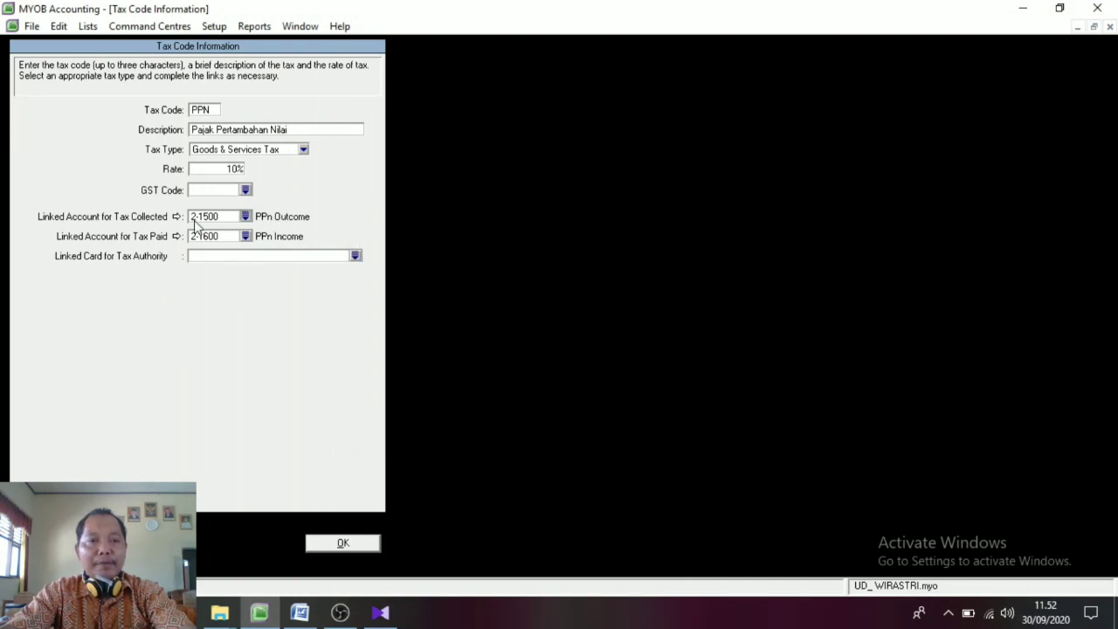
Use 2-1600 PPn Income as the PPN tax code's linked account for tax paid, and save the tax code
left_click(245, 236)
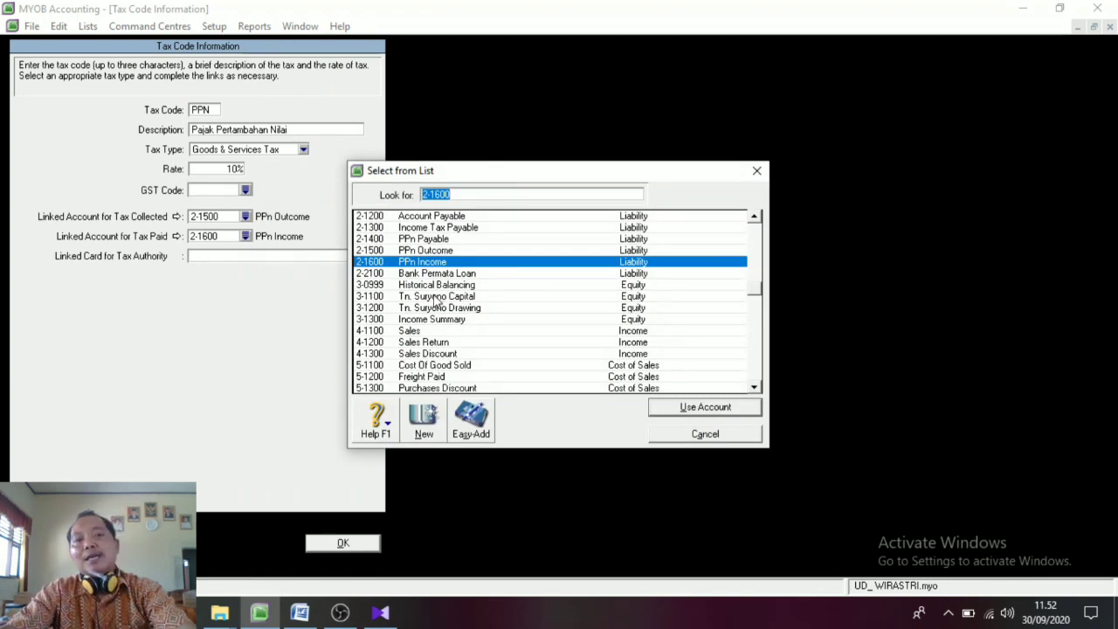
left_click(425, 240)
left_click(426, 298)
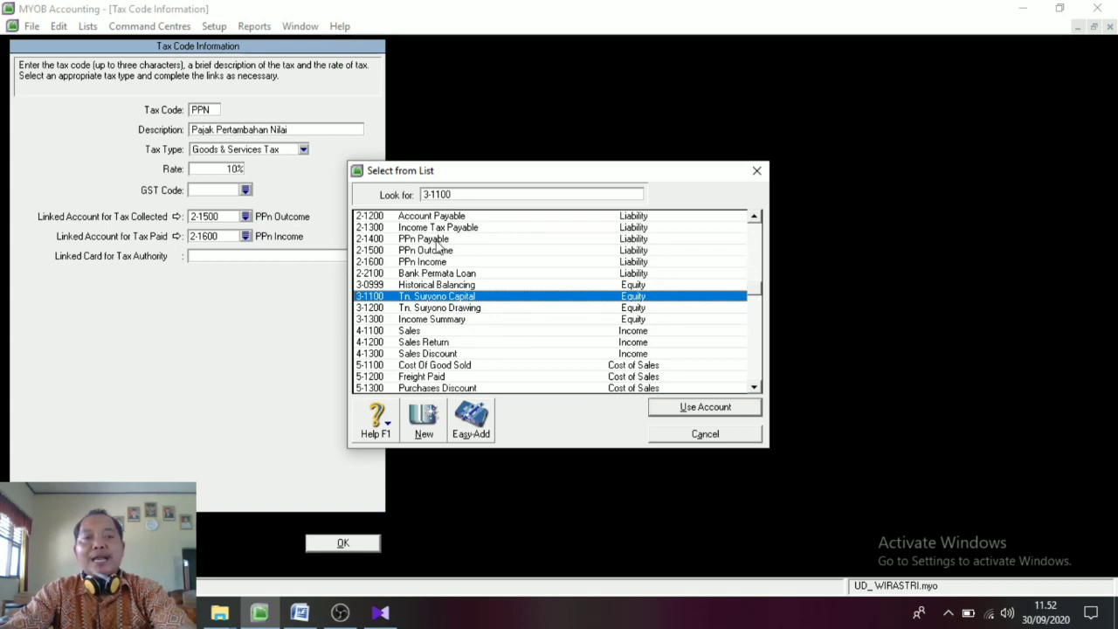
left_click(432, 242)
left_click(428, 273)
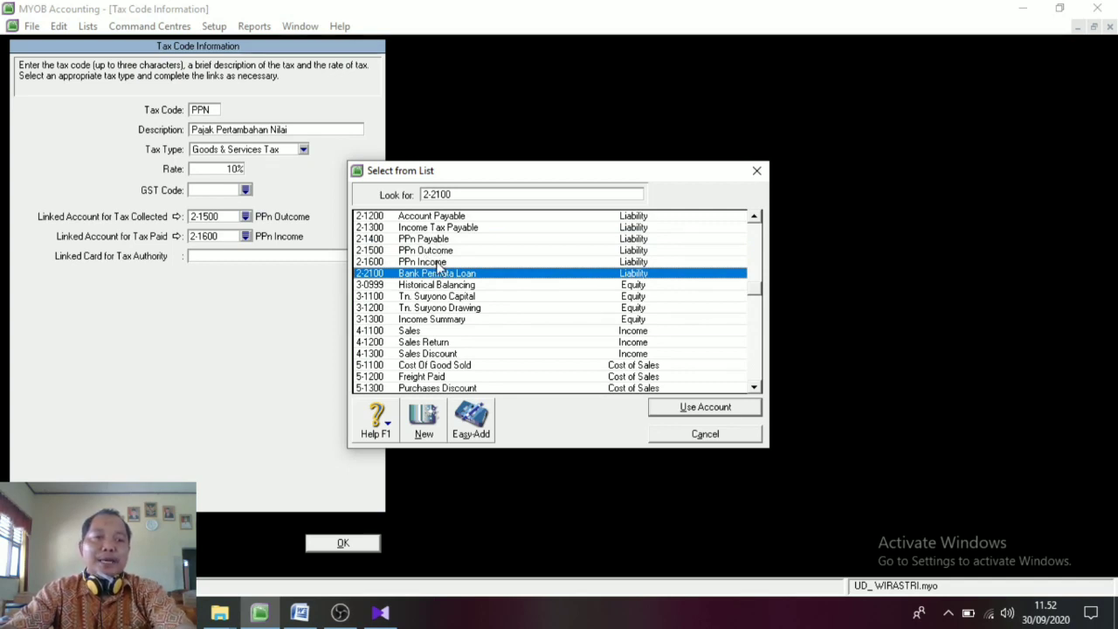
left_click(437, 262)
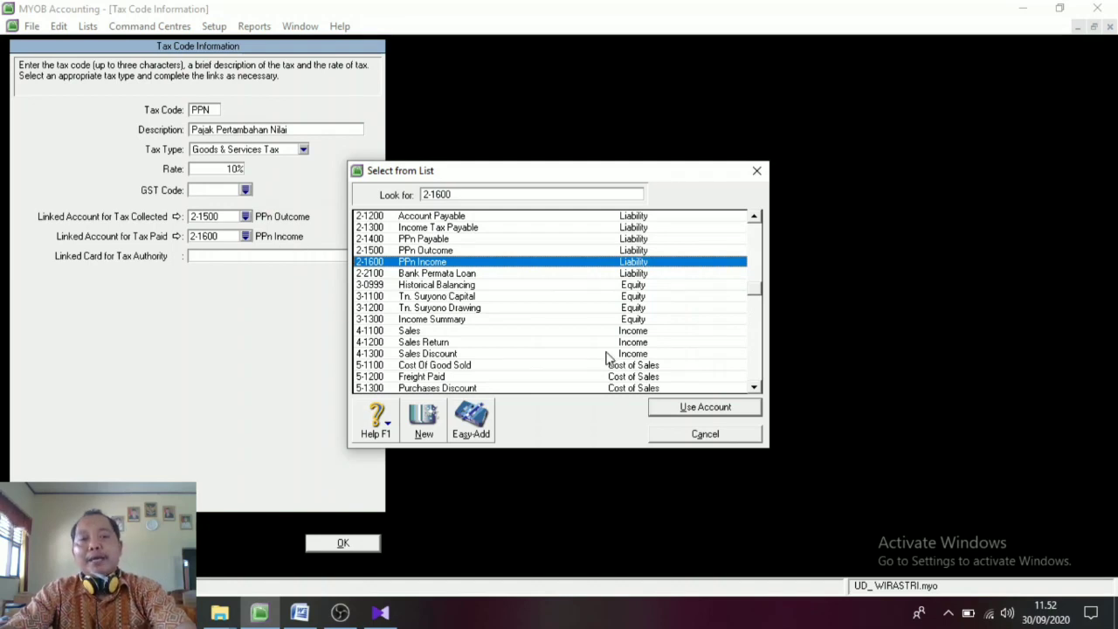
left_click(699, 416)
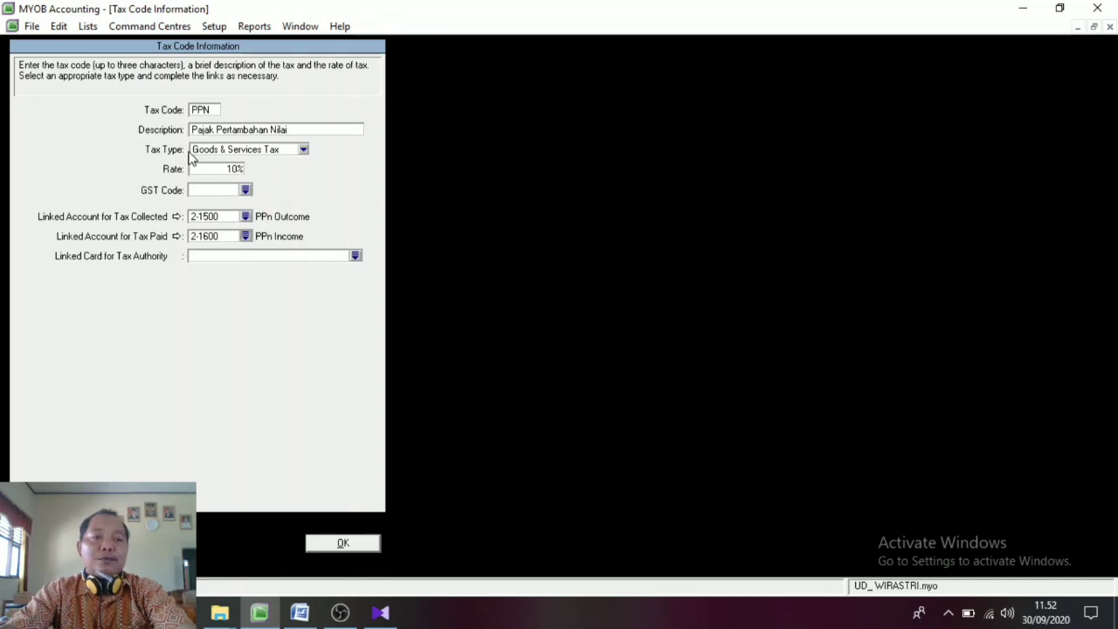
left_click(341, 544)
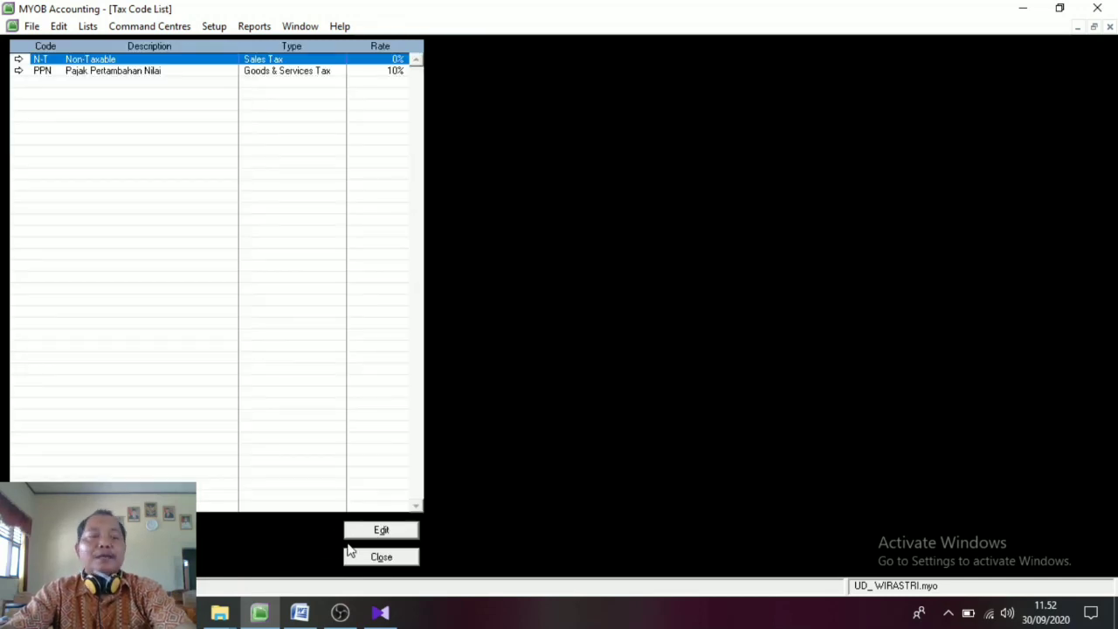